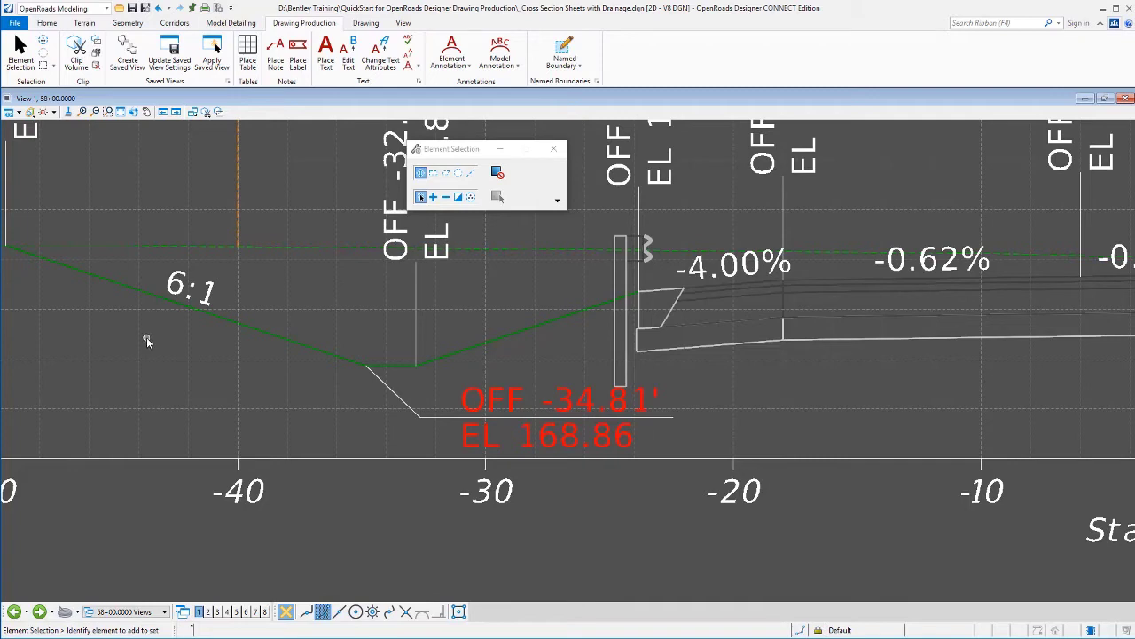
Open the _Plan Sheets.dgn drawing showing the road plan.
left_click(120, 8)
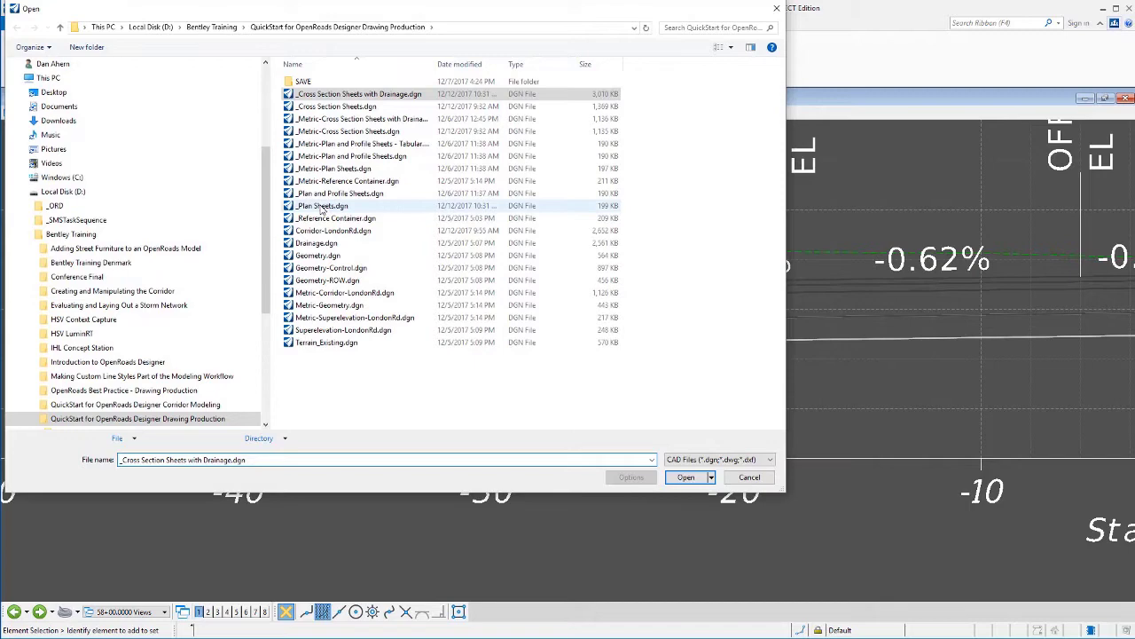
double_click(323, 209)
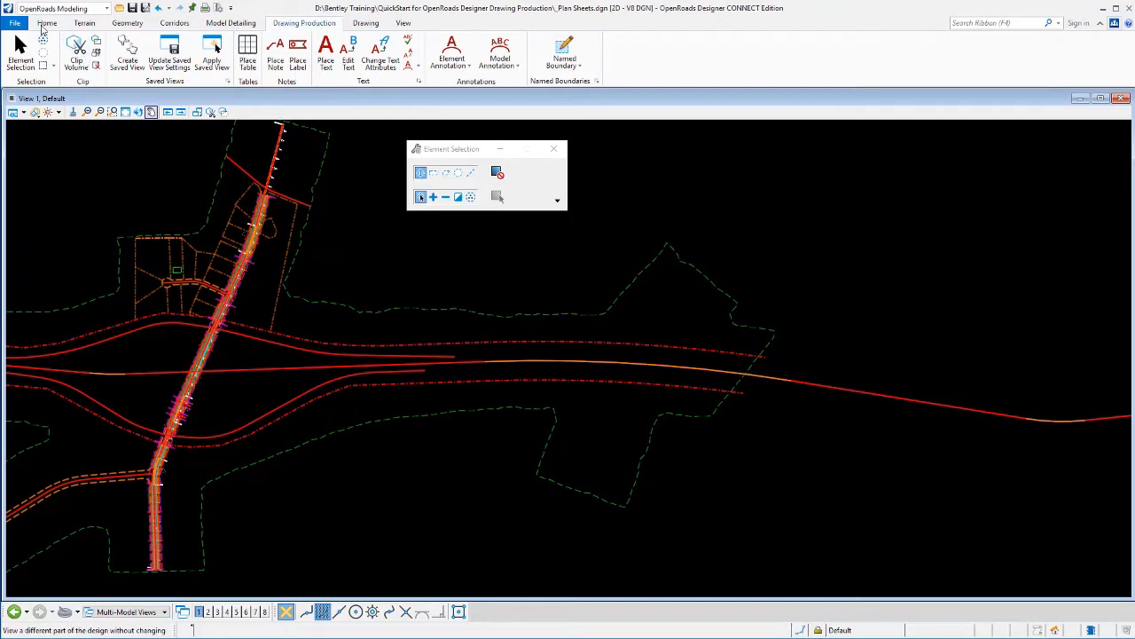
left_click(47, 22)
left_click(252, 58)
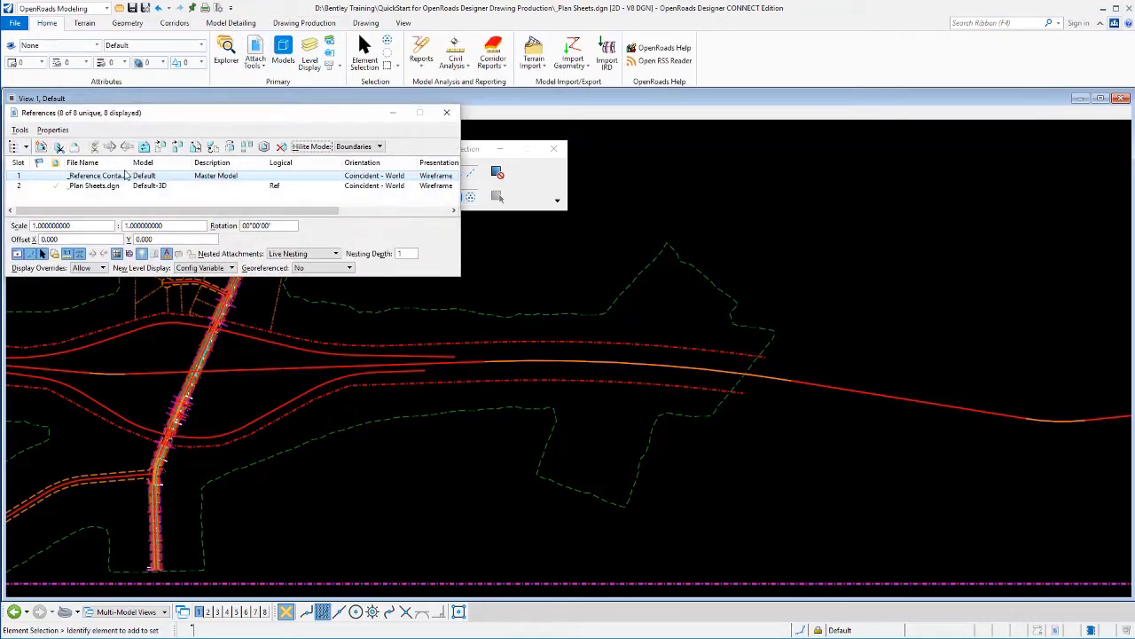
left_click(29, 254)
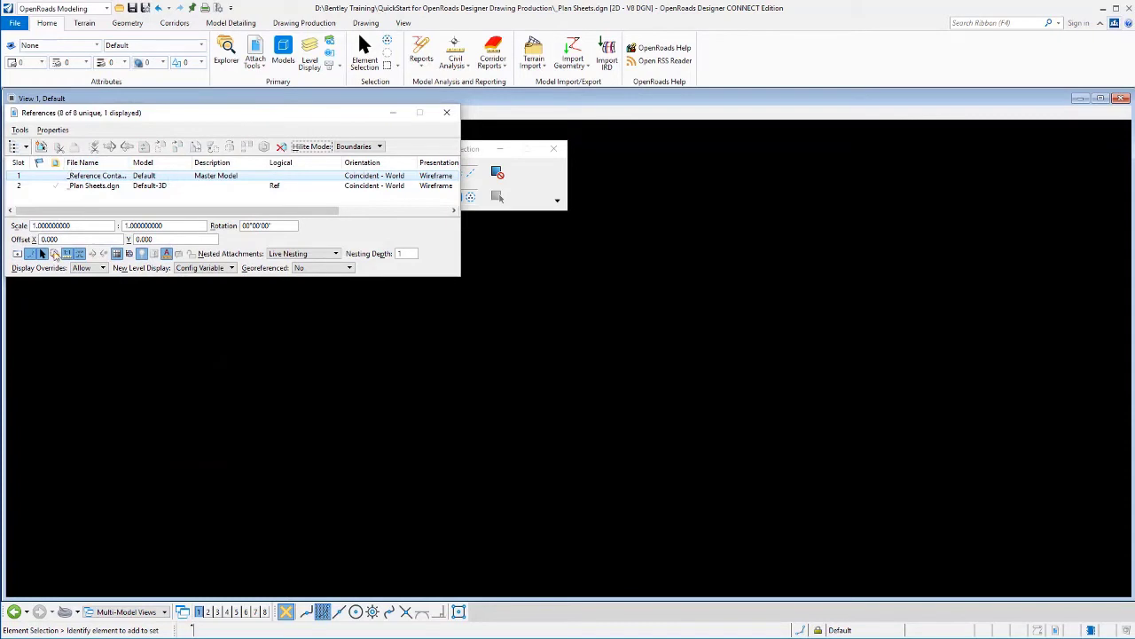
left_click(17, 254)
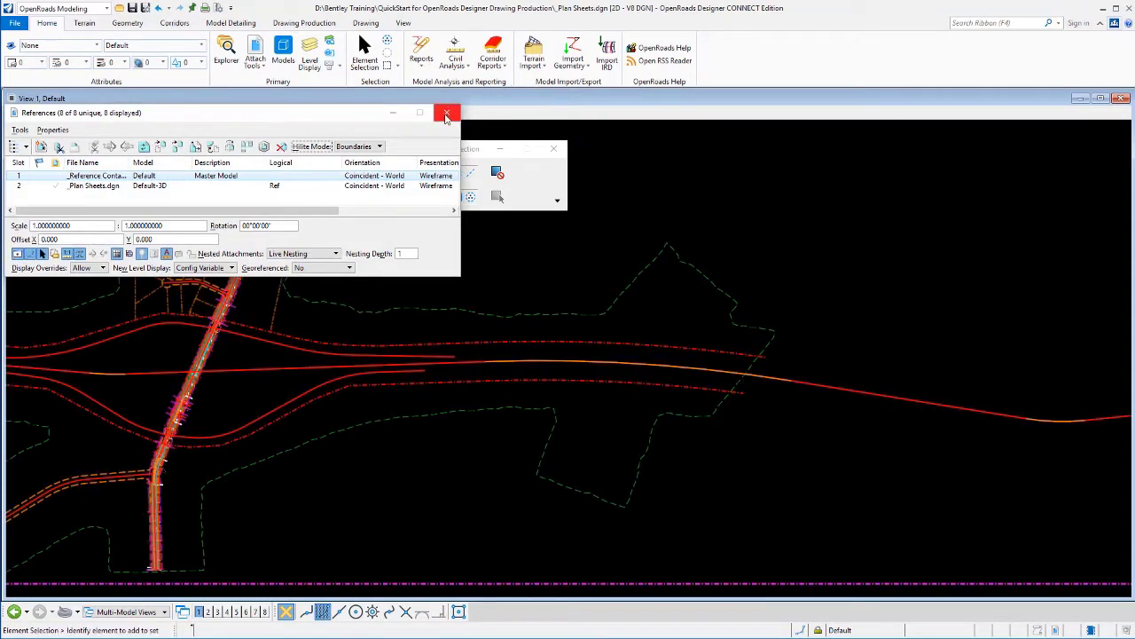
left_click(446, 112)
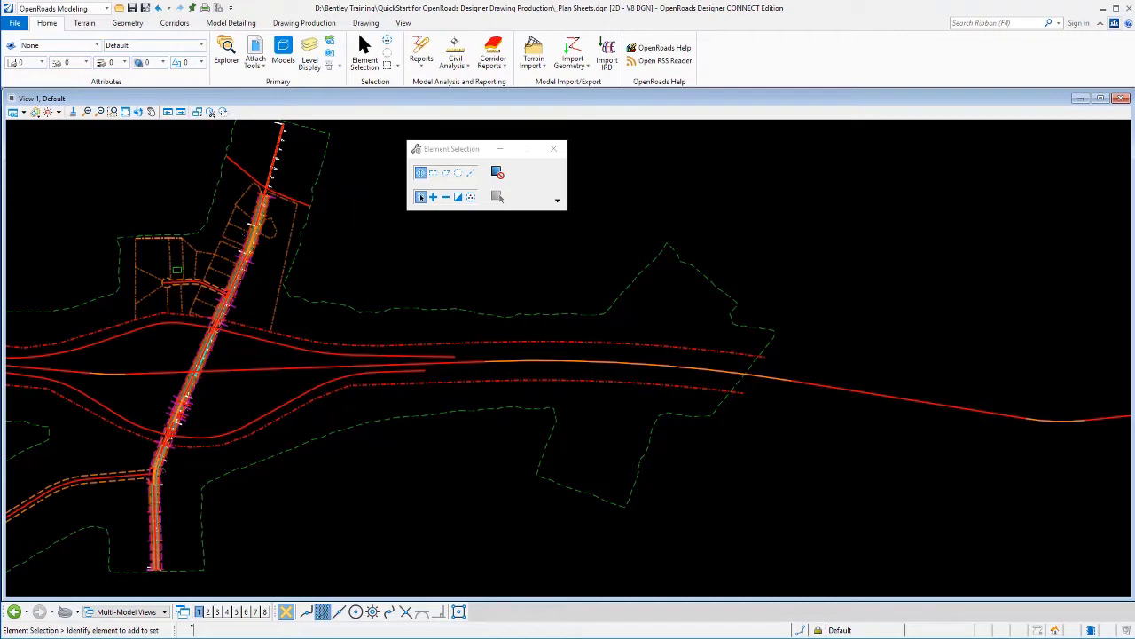
Start a Civil Plan named boundary with the ANSI D_PLAN seed along the LondonRd alignment.
left_click(292, 23)
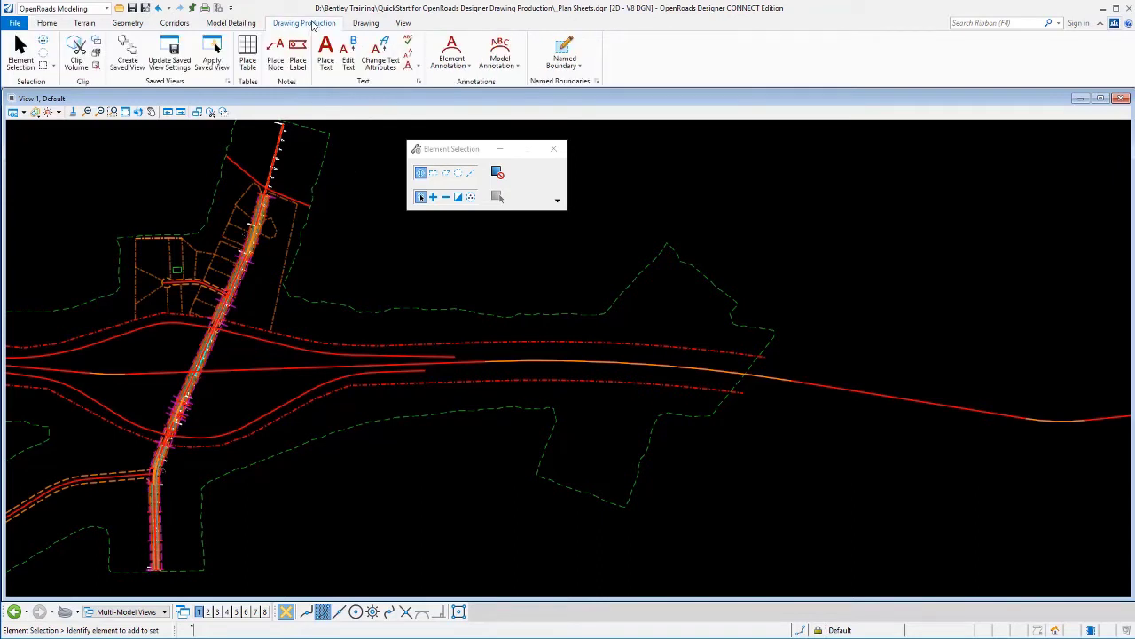
left_click(568, 46)
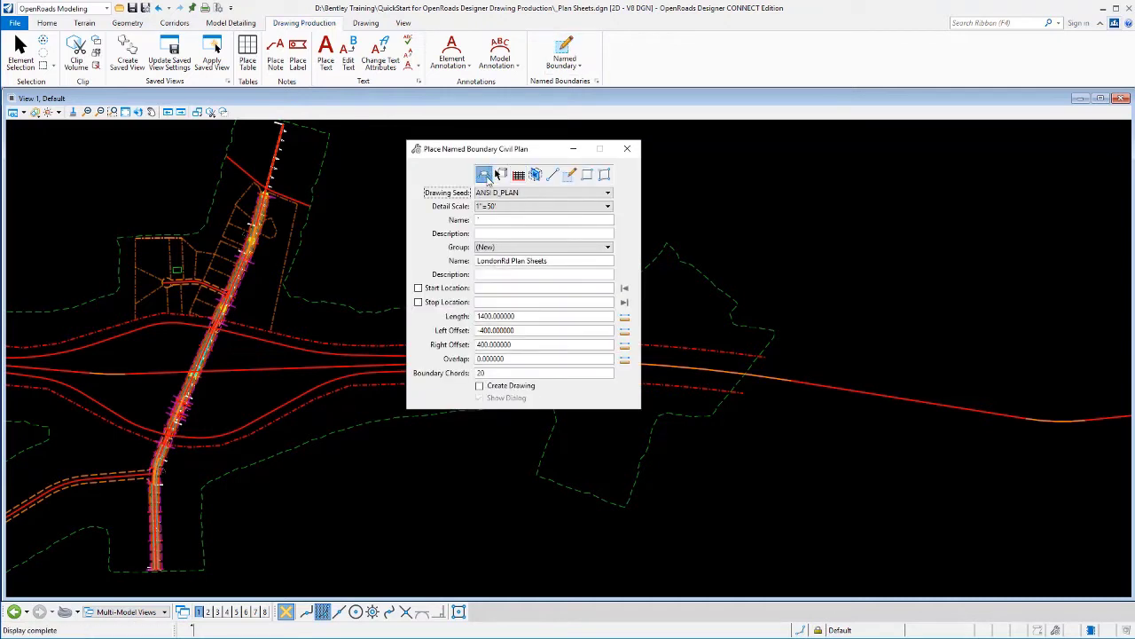
left_click(495, 193)
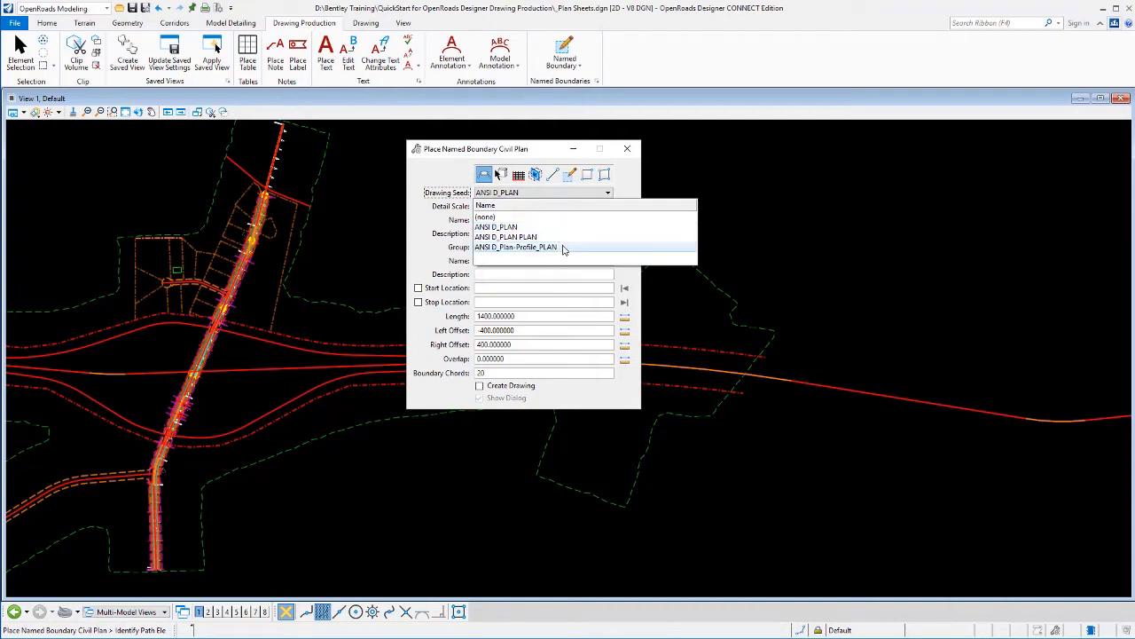
left_click(508, 232)
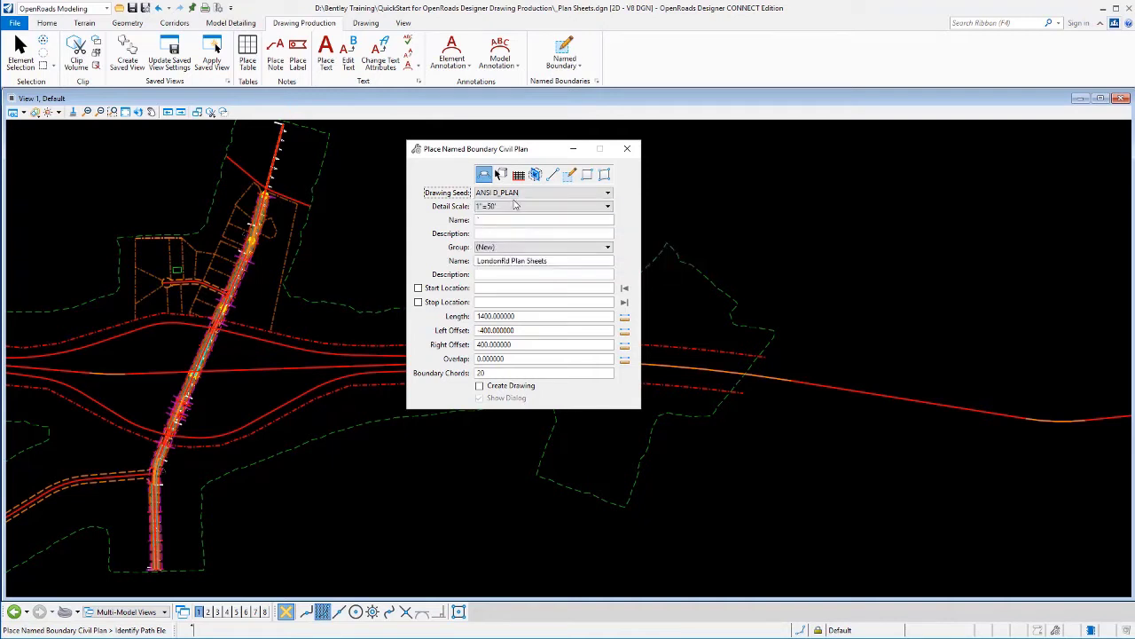
left_click(270, 168)
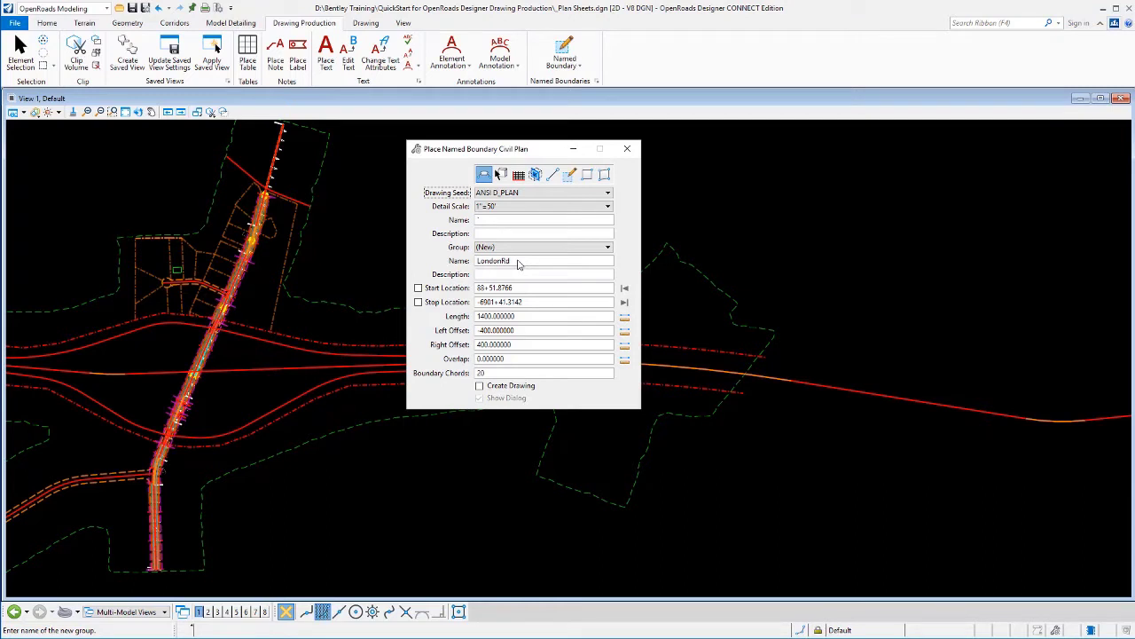
Name the group LondonRd Plan Sheets and start the boundaries at the alignment's beginning, station 50+00.
key("Return")
type("Plan")
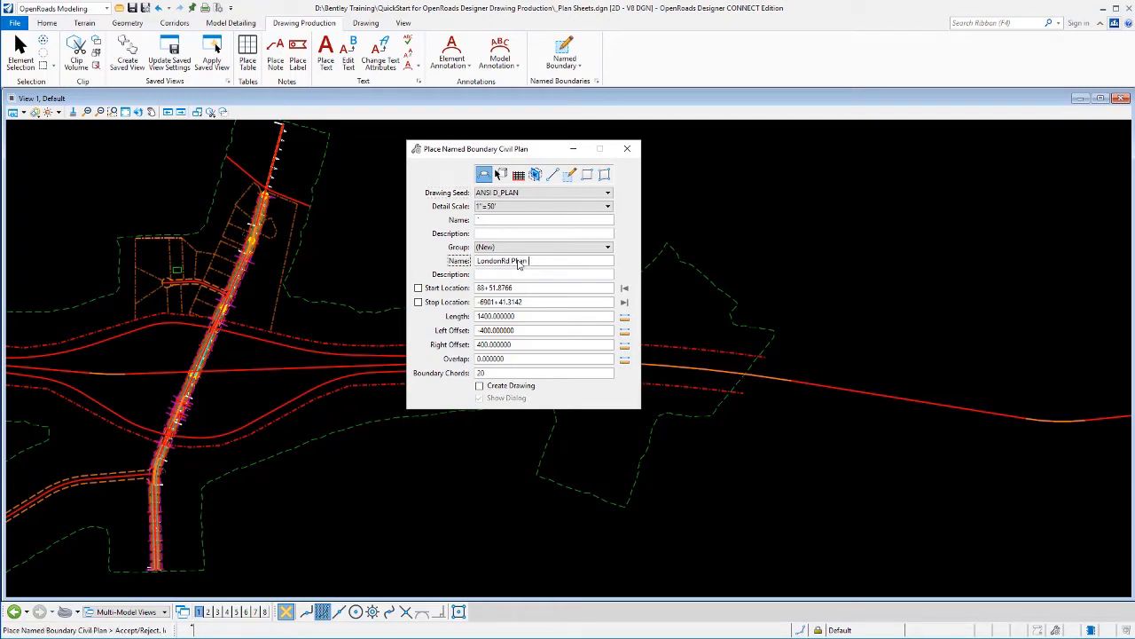
type(" Sheets")
key("Tab")
left_click(575, 266)
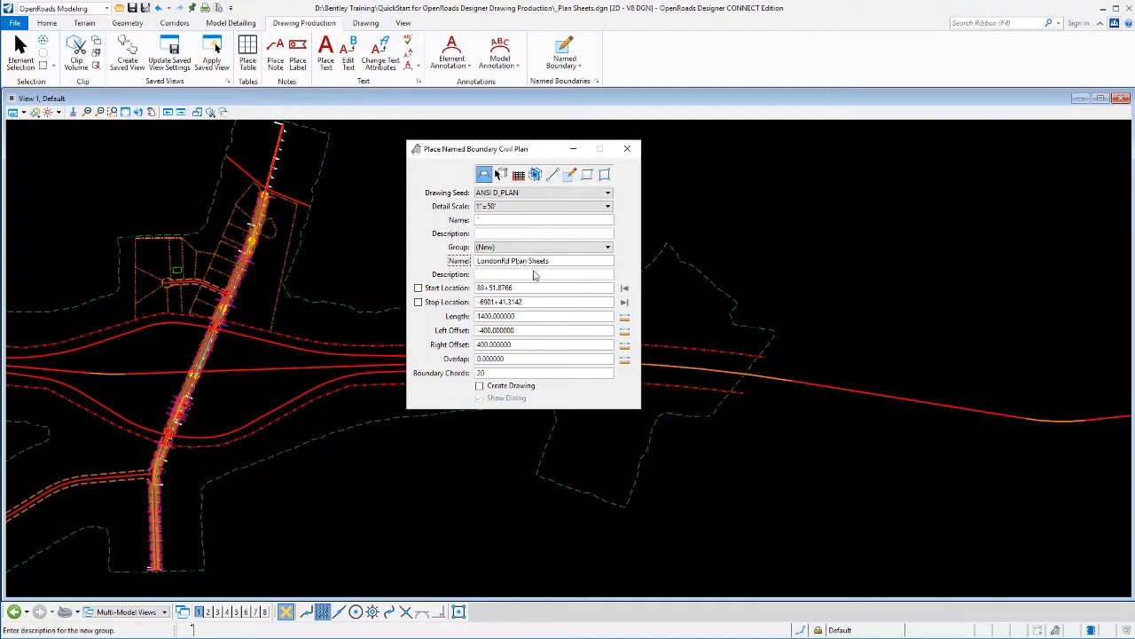
key("Tab")
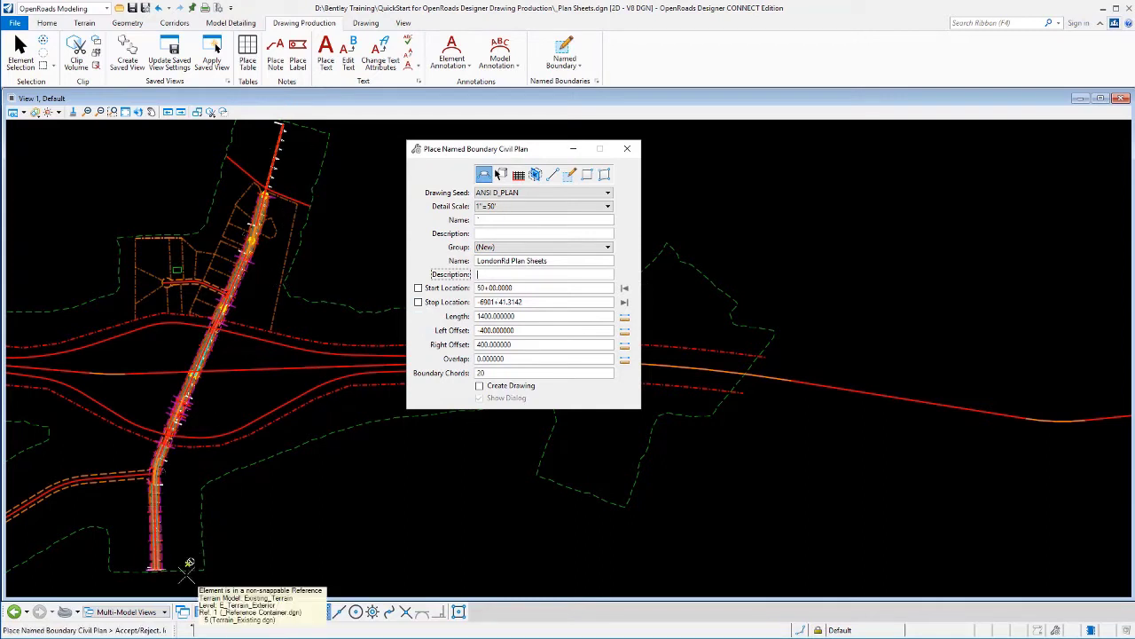
left_click(189, 563)
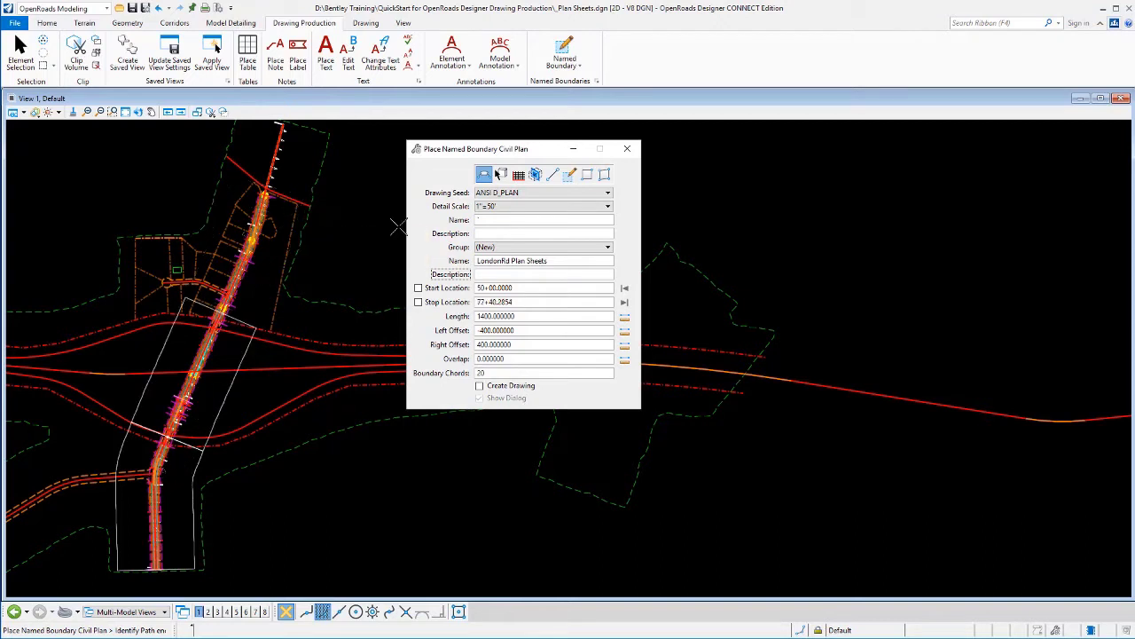
Set the detail scale to 1"=20' and name the first boundary Plan 1.
left_click(491, 208)
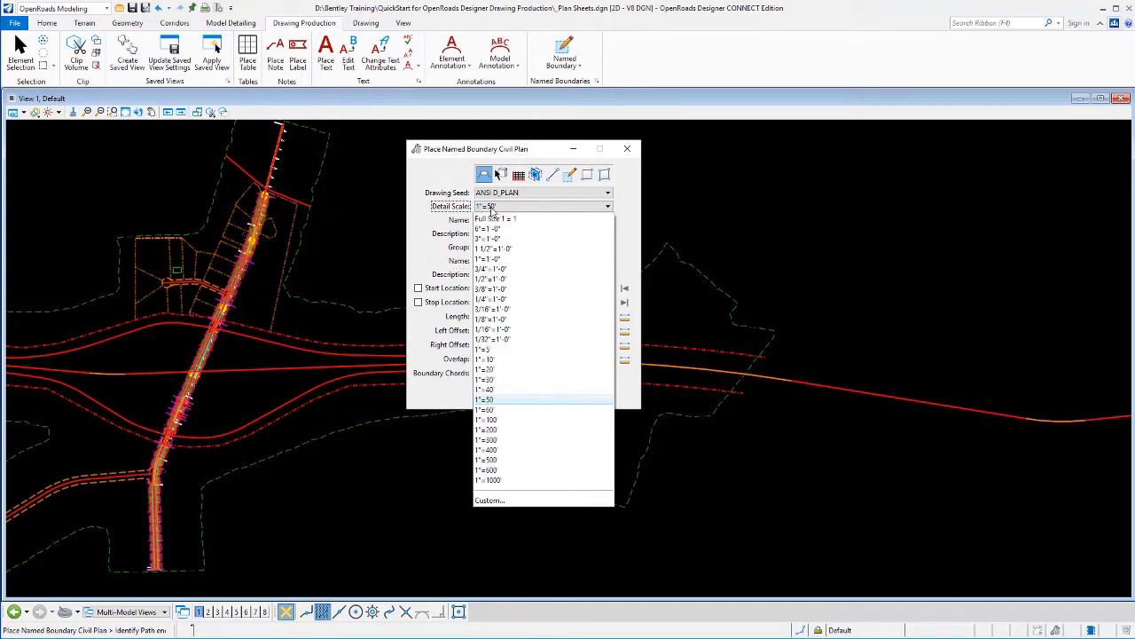
left_click(492, 370)
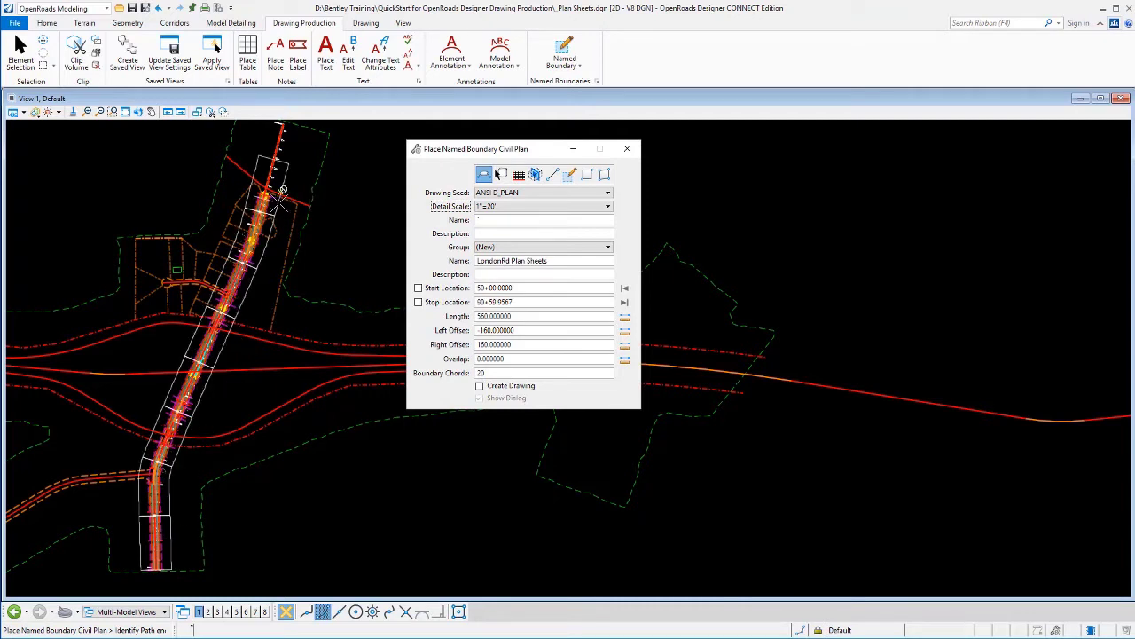
left_click(497, 222)
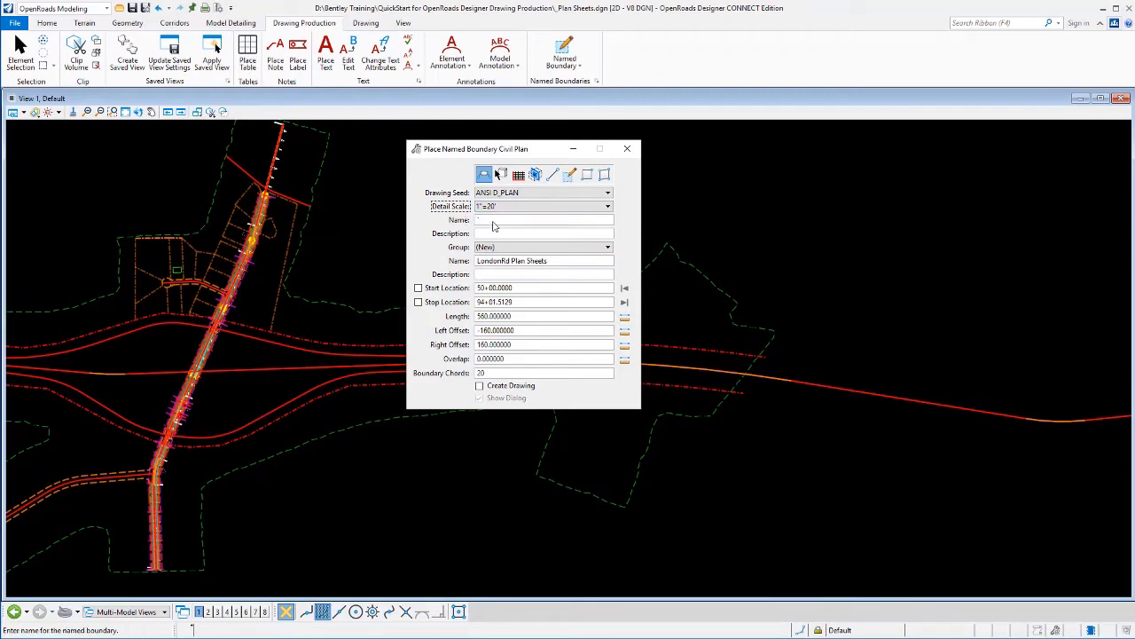
left_click(495, 221)
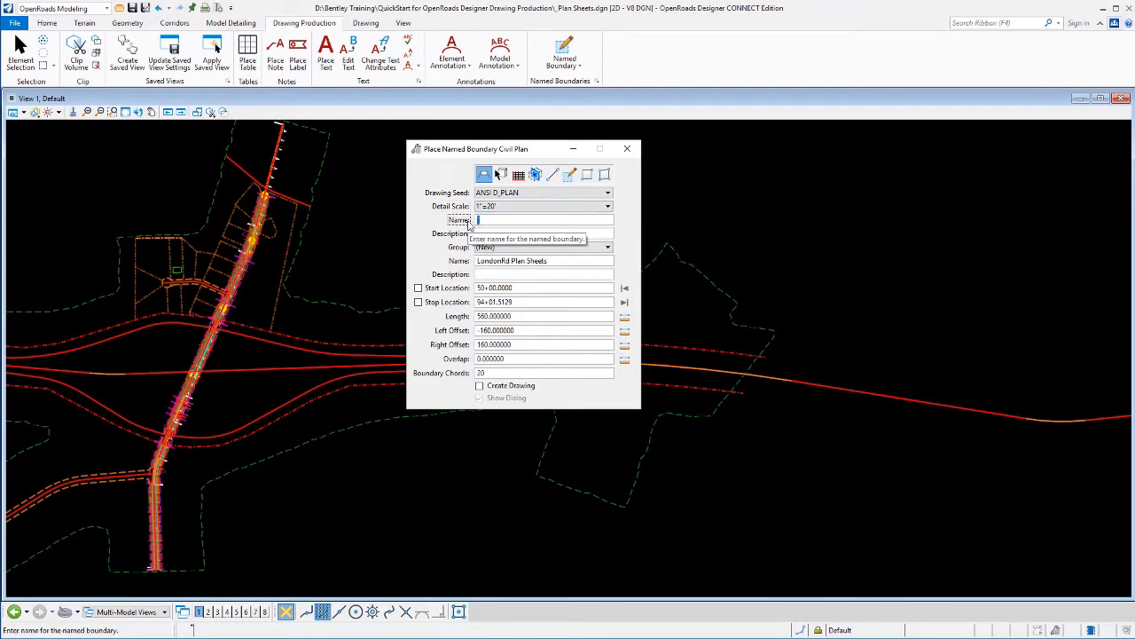
type("Plan 1")
key("Tab")
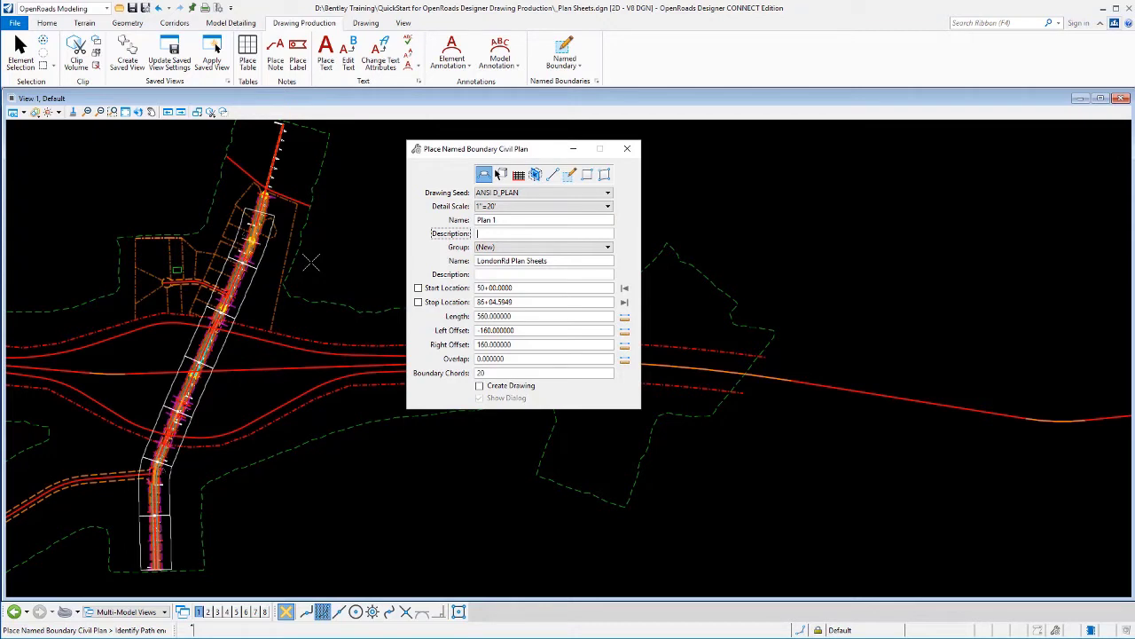
Enable Create Drawing, set the stop point and accept to create eight boundaries along LondonRd.
left_click(484, 386)
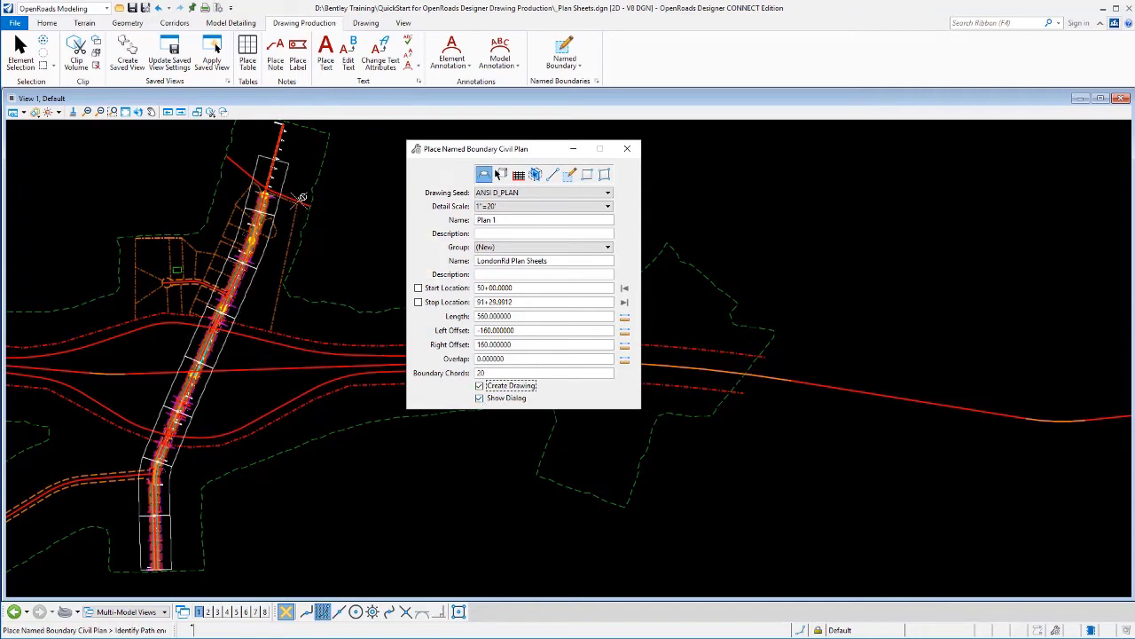
left_click(300, 203)
left_click(320, 248)
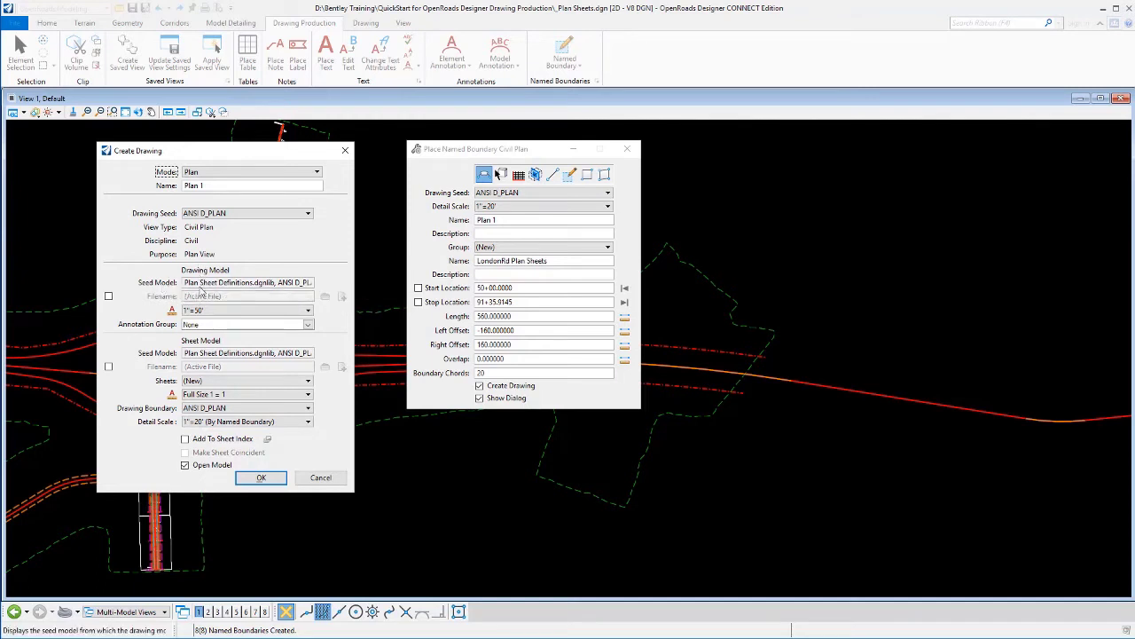
Add the new sheets to the sheet index and create the drawings and sheets for all eight boundaries.
left_click(189, 310)
left_click(197, 324)
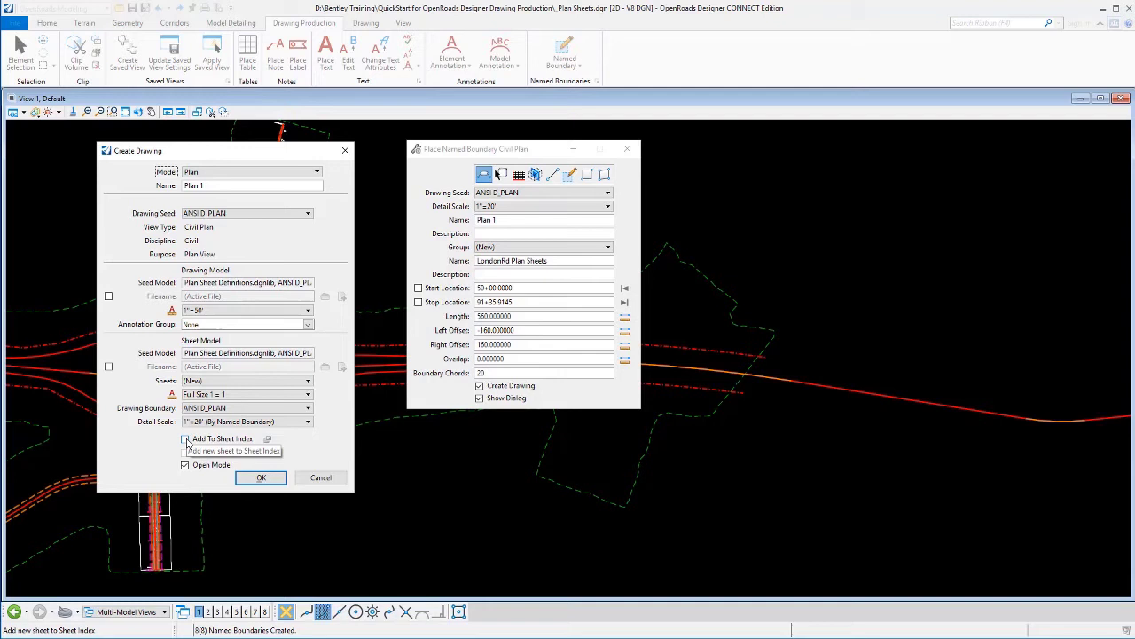
left_click(186, 439)
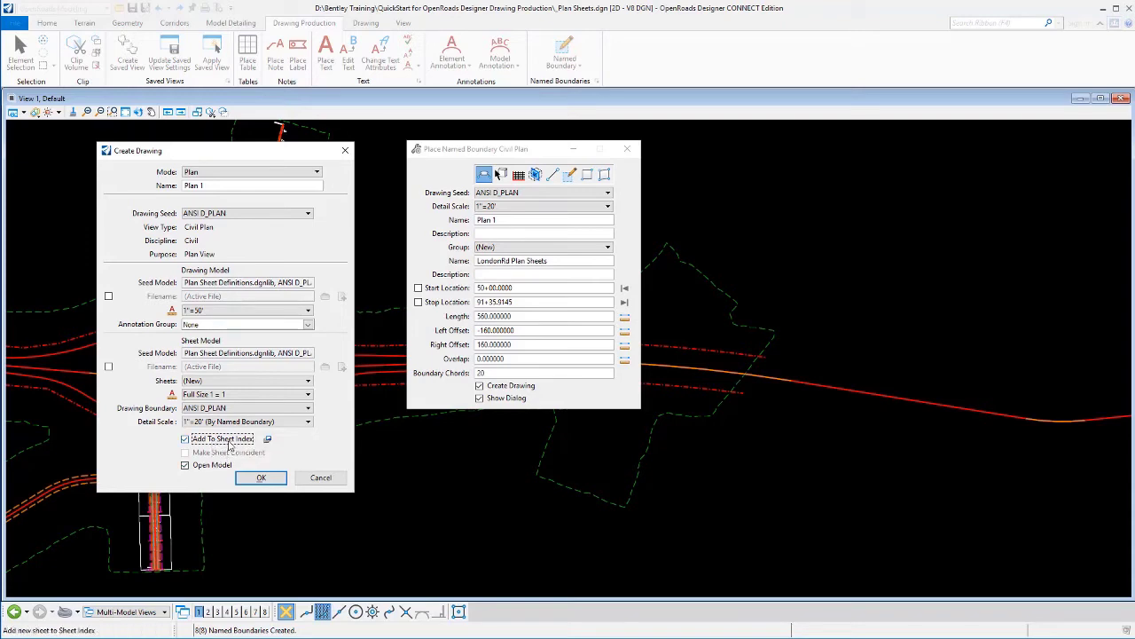
left_click(262, 480)
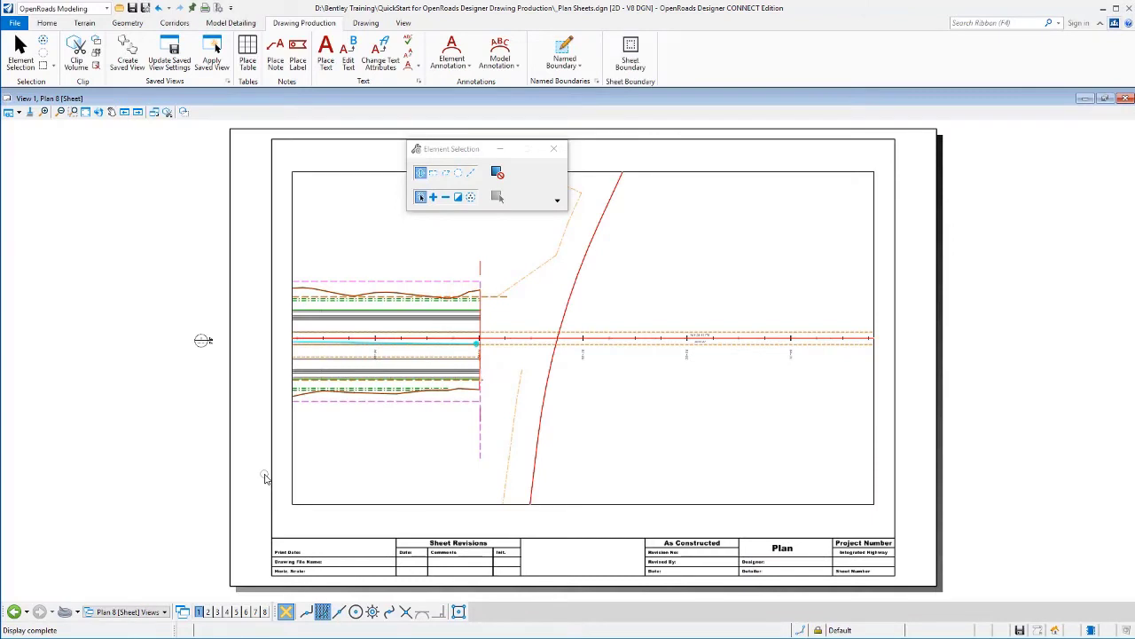
Move the tool window aside and switch between the Plan 1 design model and Plan 1 sheet views.
left_click_drag(481, 148, 1021, 62)
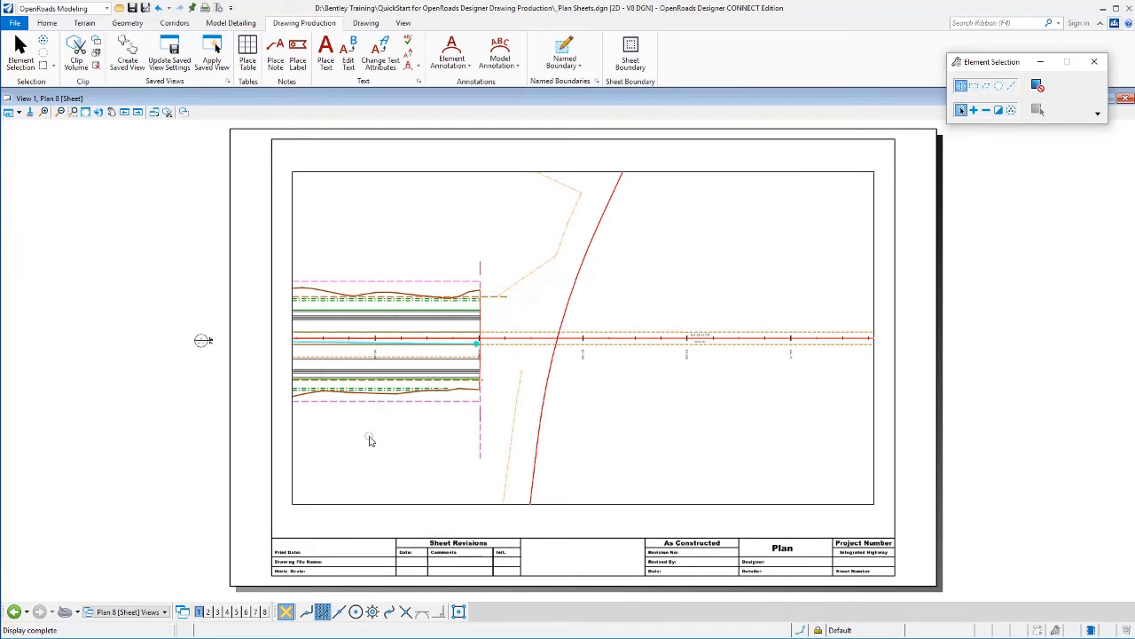
left_click(129, 611)
scroll(168, 528, "up", 1)
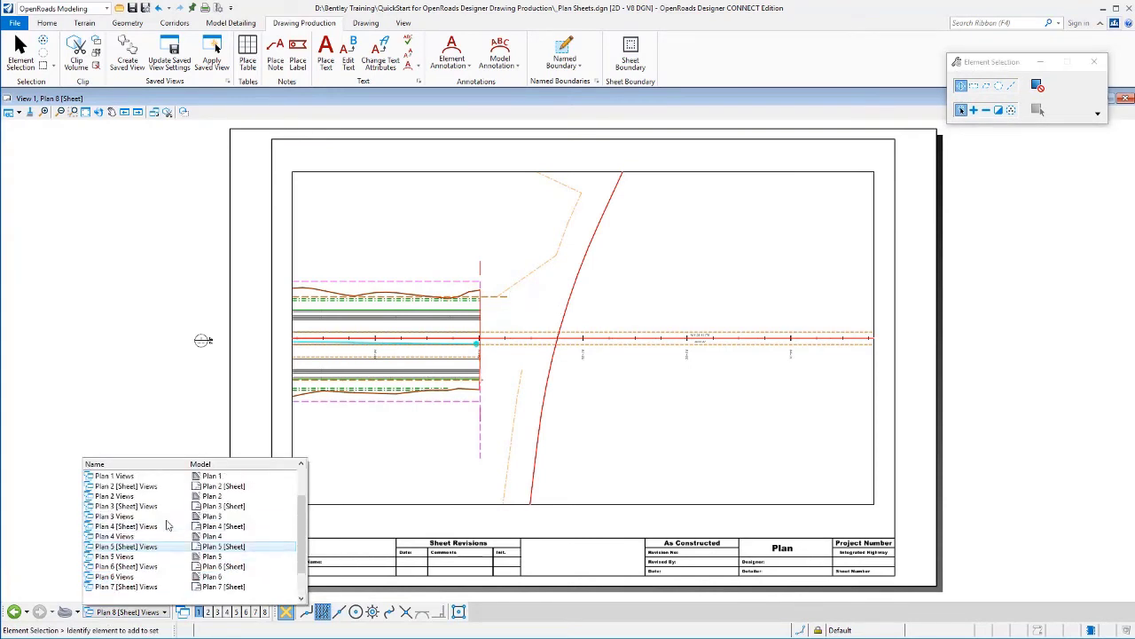
scroll(168, 524, "up", 1)
left_click(126, 506)
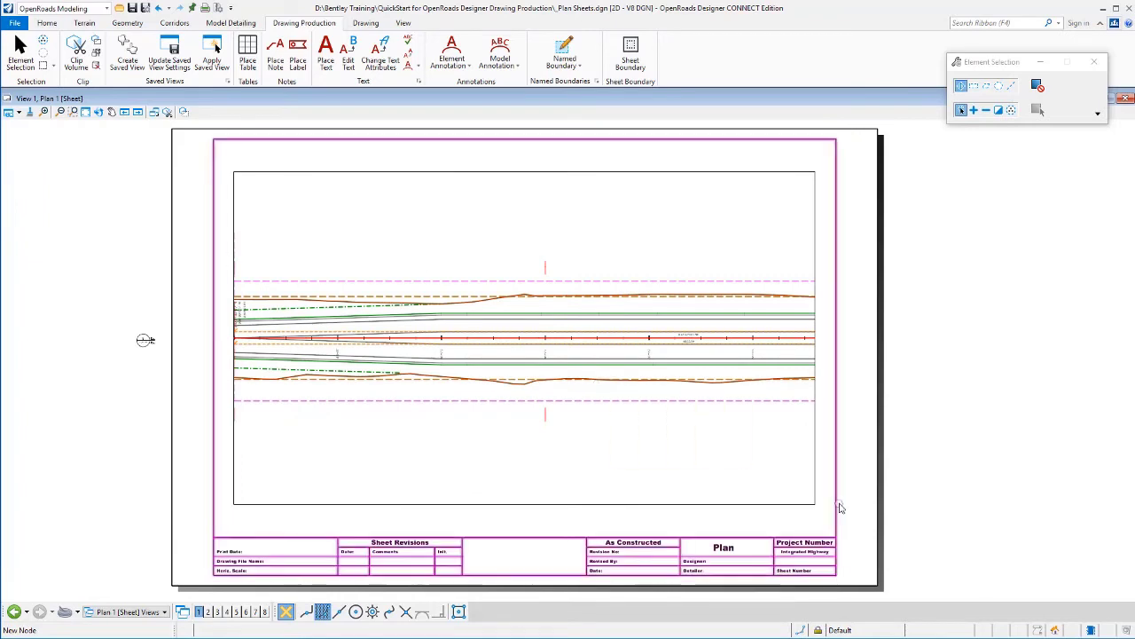
left_click(124, 612)
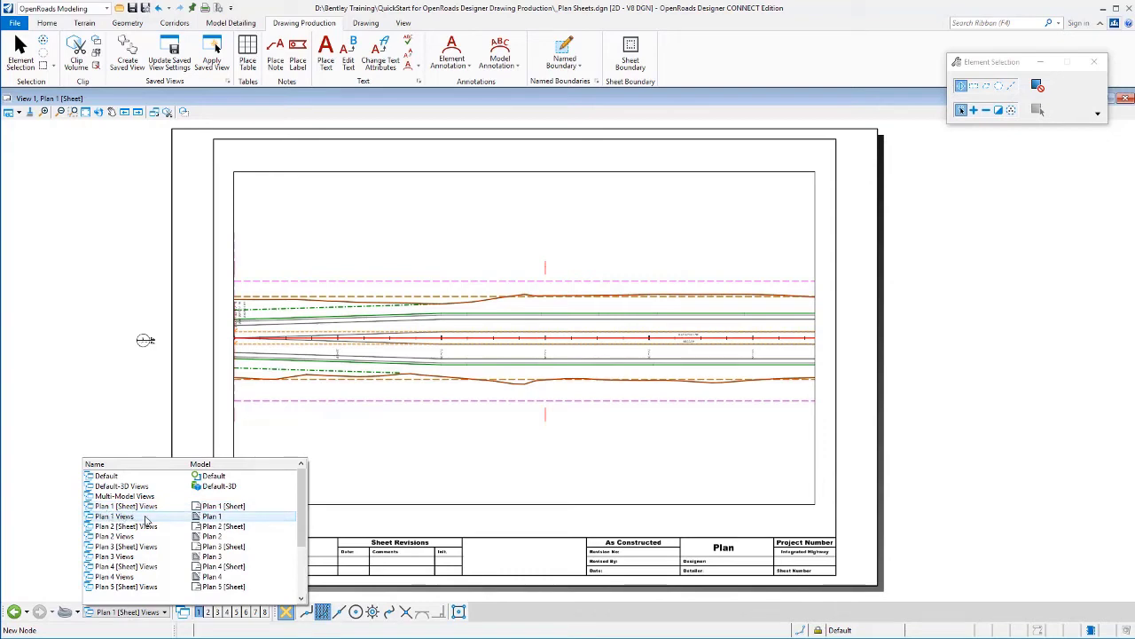
left_click(211, 519)
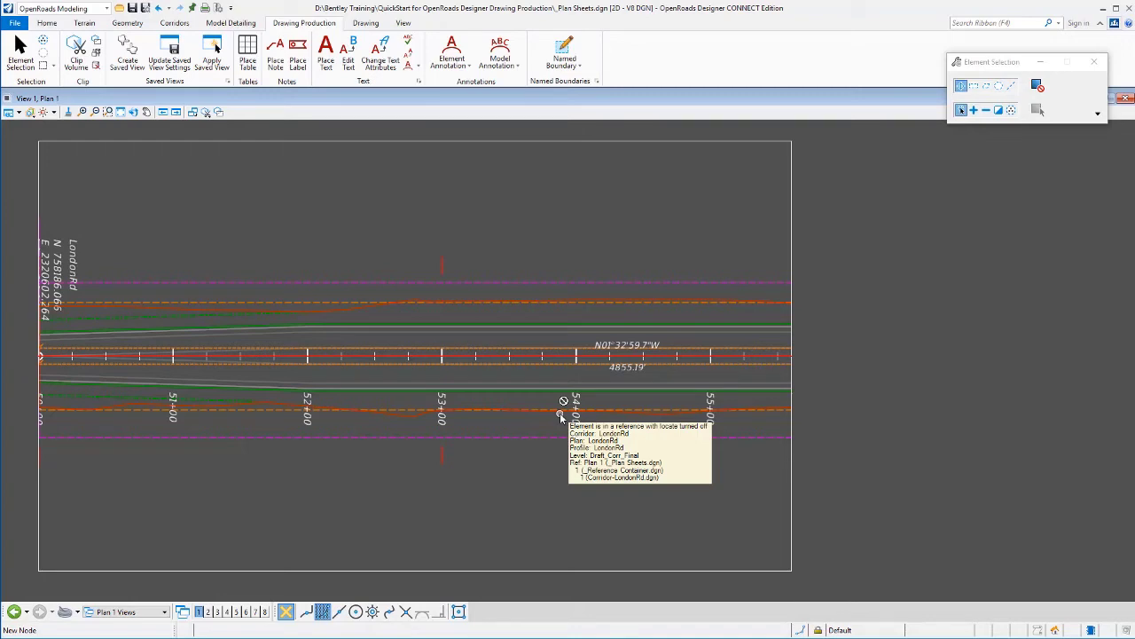
left_click(134, 611)
left_click(155, 505)
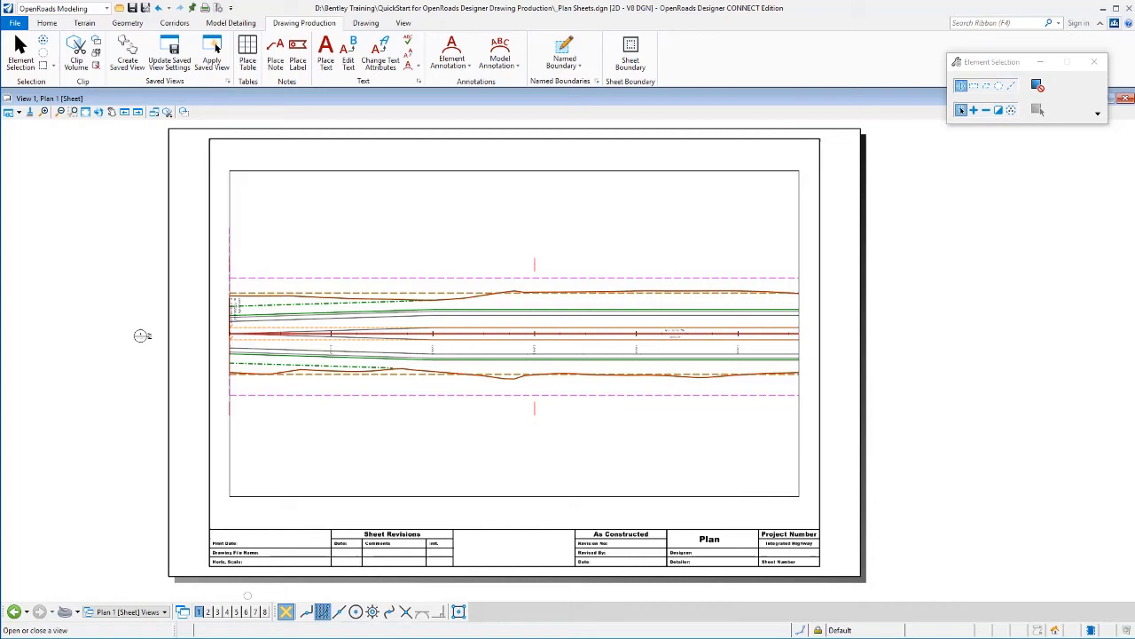
Switch the view group back to the Default design model.
left_click(129, 612)
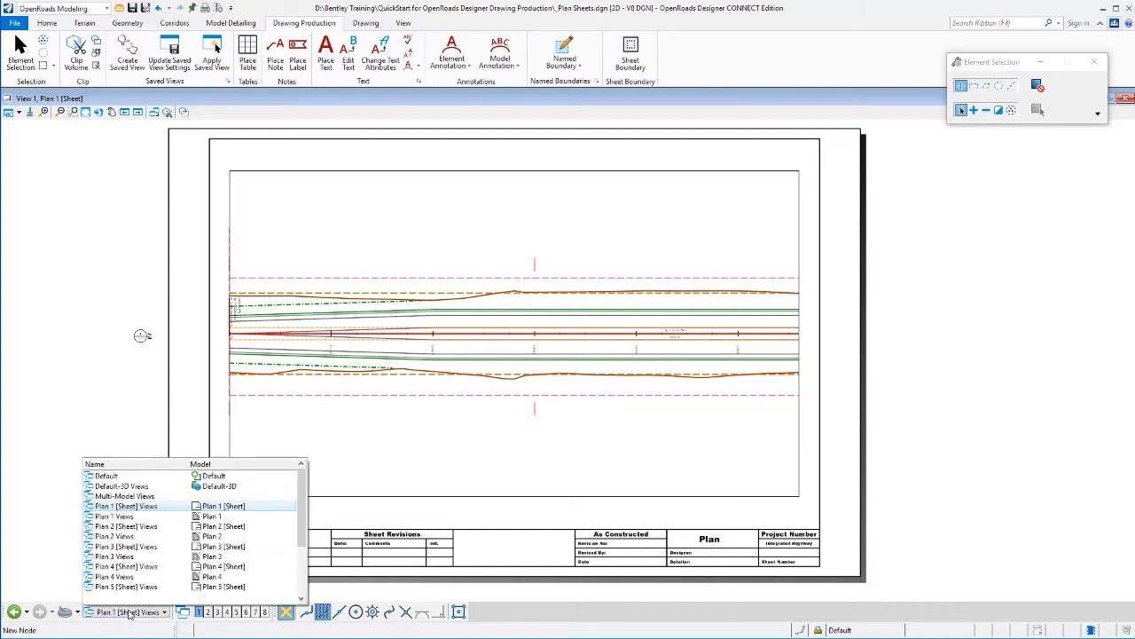
left_click(121, 496)
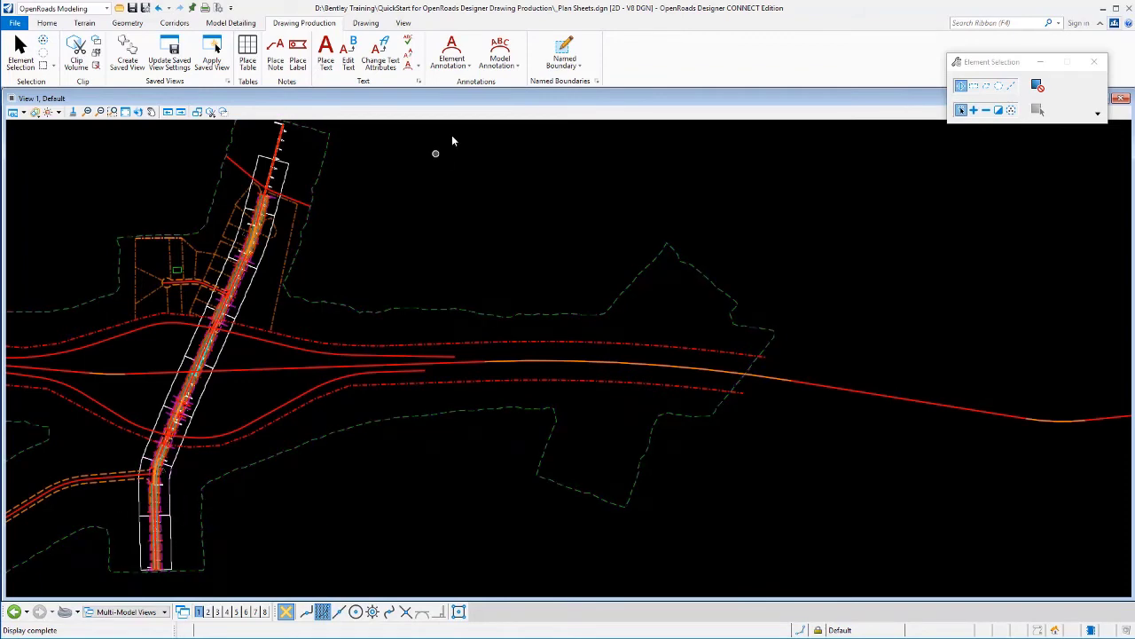
Start a Civil Plan boundary with the ANSI D_PLAN PLAN seed along LondonRd at 1"=20' detail scale.
left_click(564, 46)
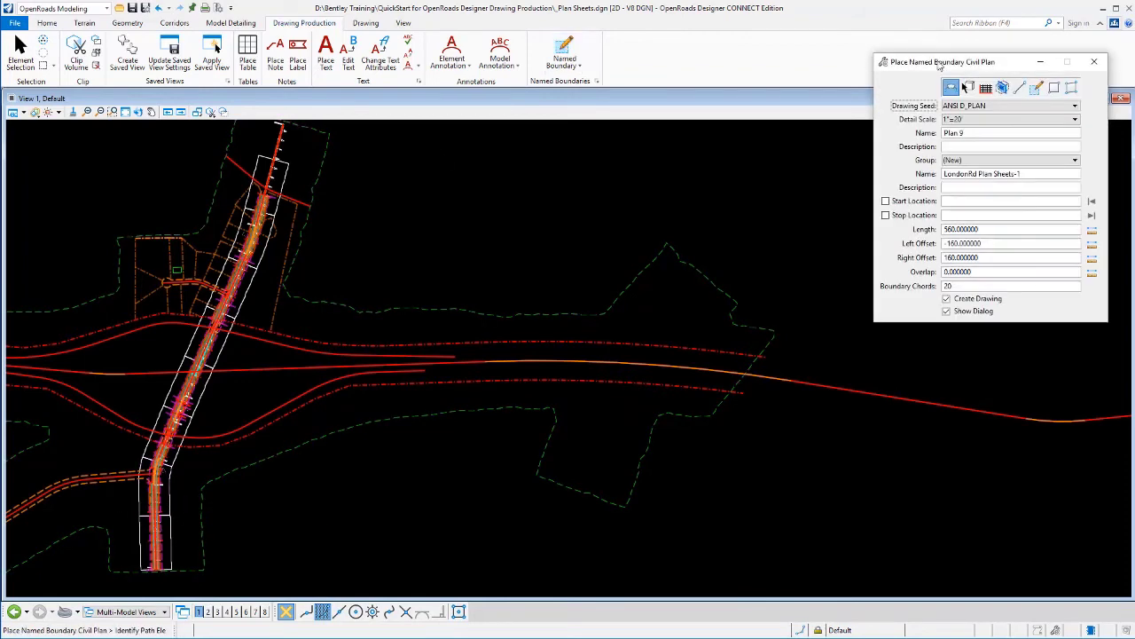
left_click_drag(941, 62, 460, 180)
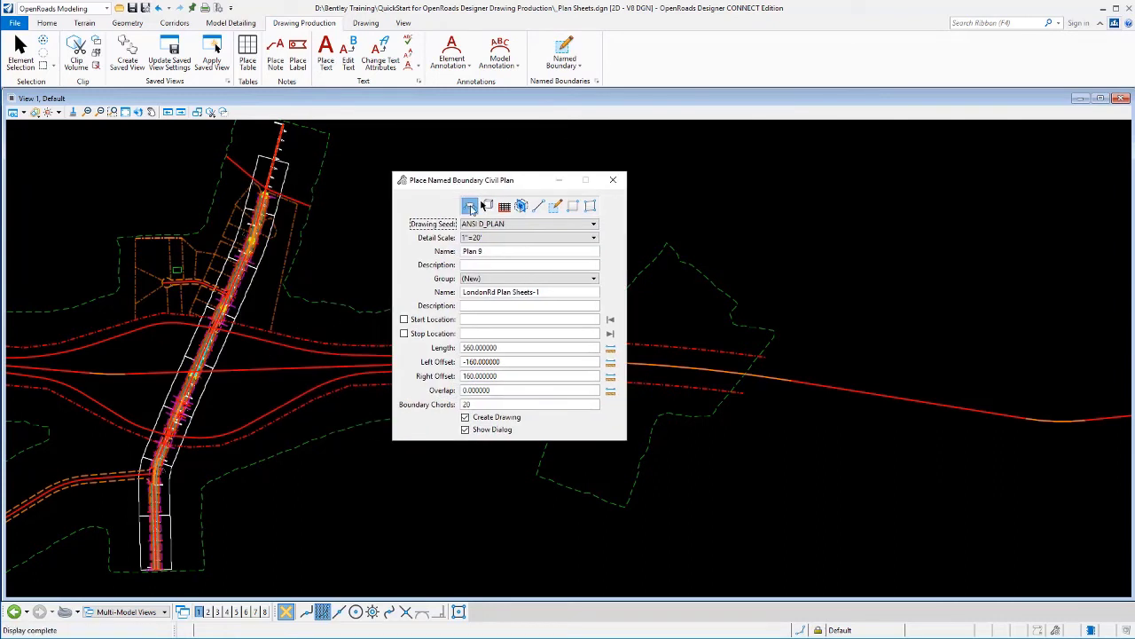
left_click(493, 224)
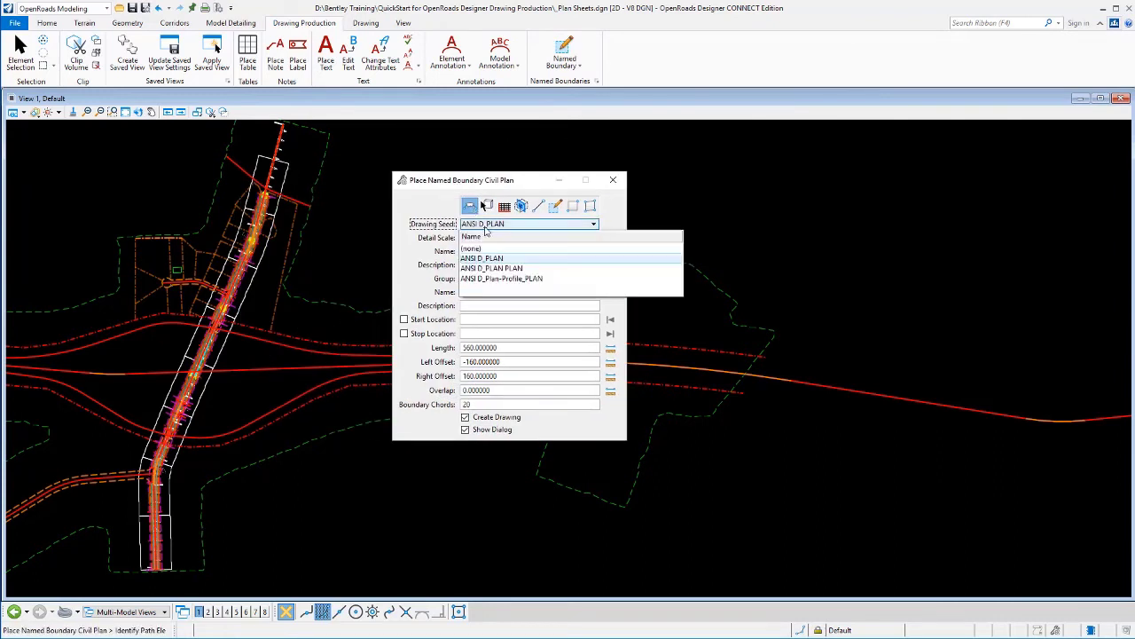
left_click(510, 270)
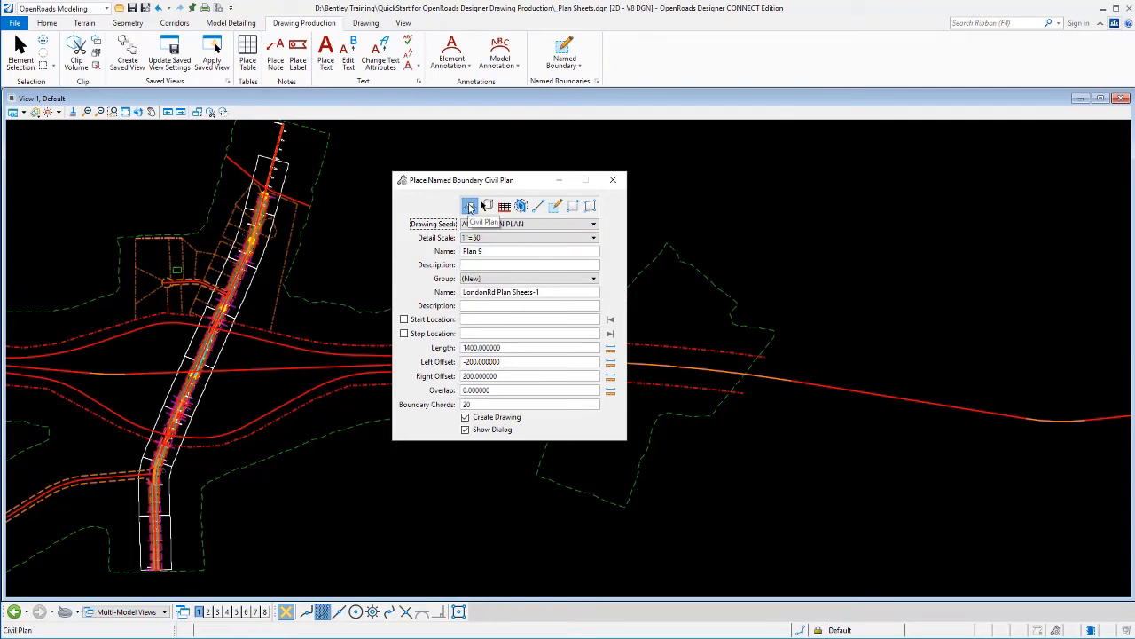
left_click(273, 149)
left_click(241, 589)
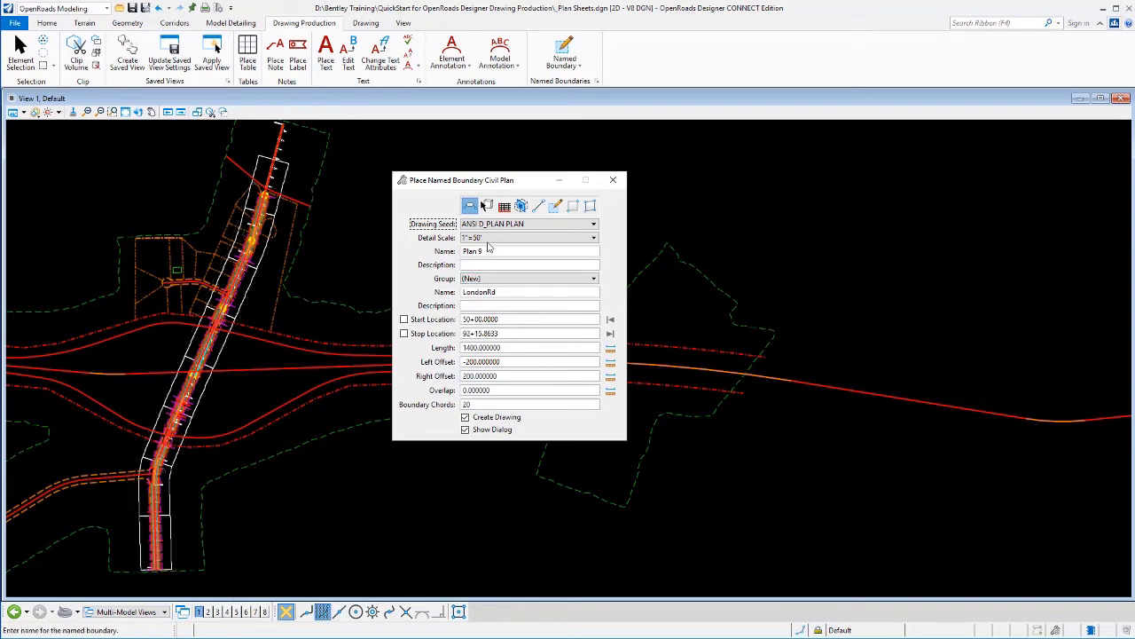
left_click(486, 240)
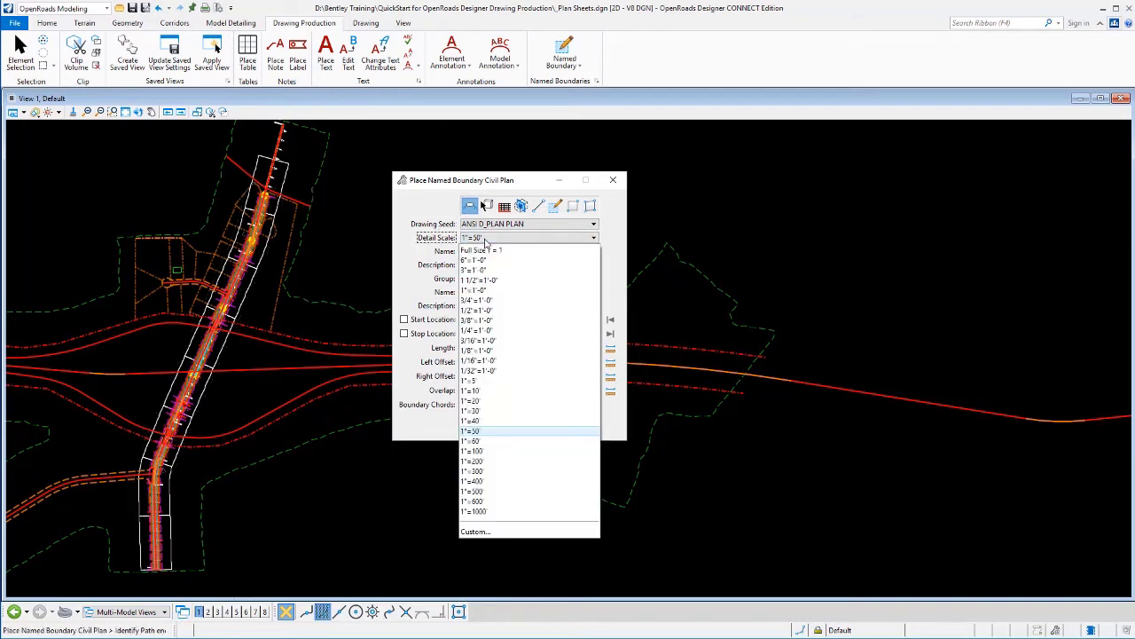
left_click(479, 401)
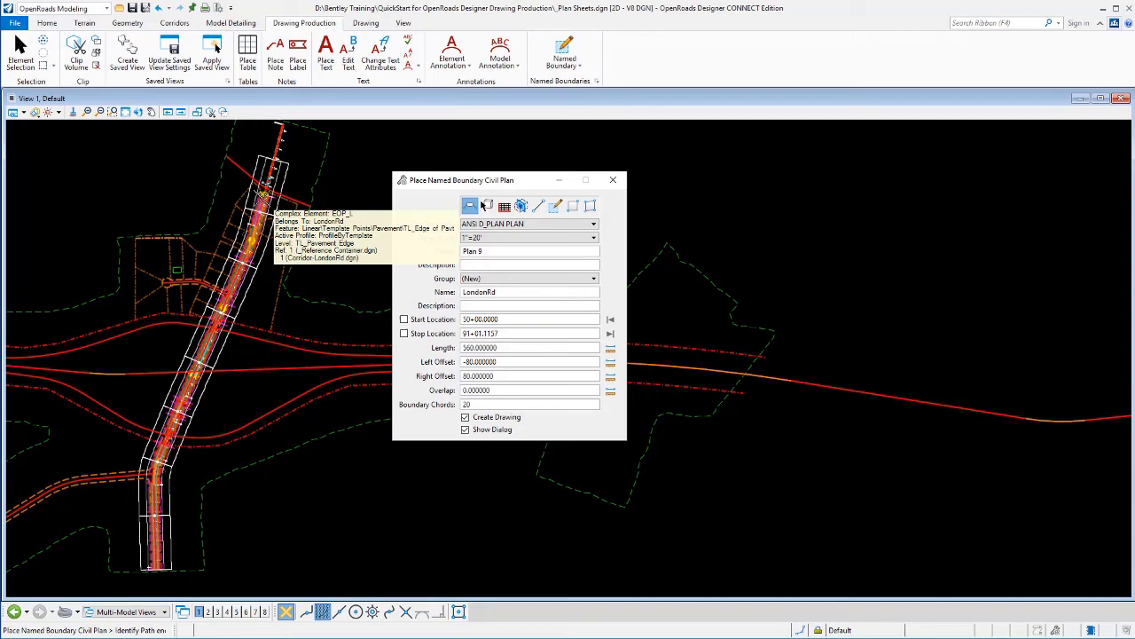
Accept the path, name the boundary DPlan 1, skip the dialog and create the double-plan sheets.
left_click(264, 192)
type("Double Plan")
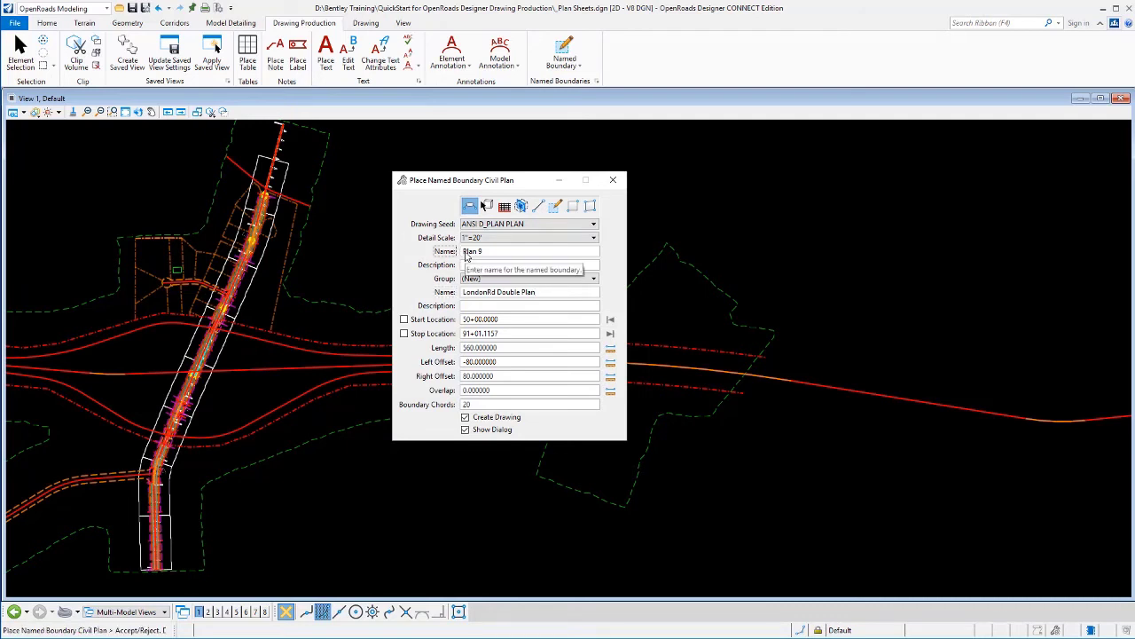
type("S")
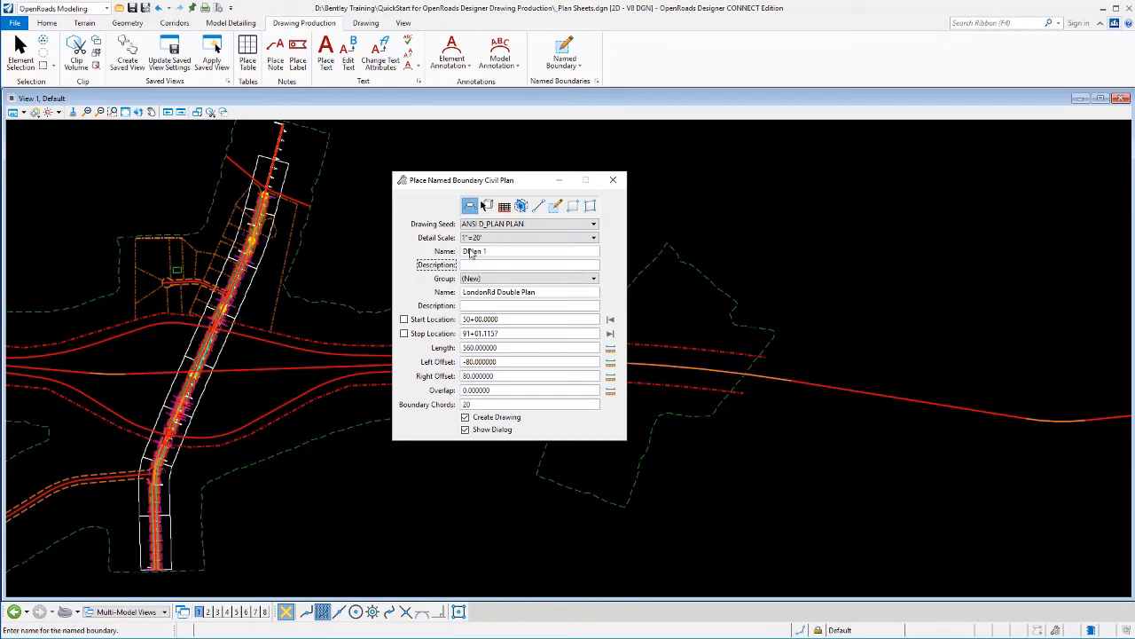
left_click(484, 266)
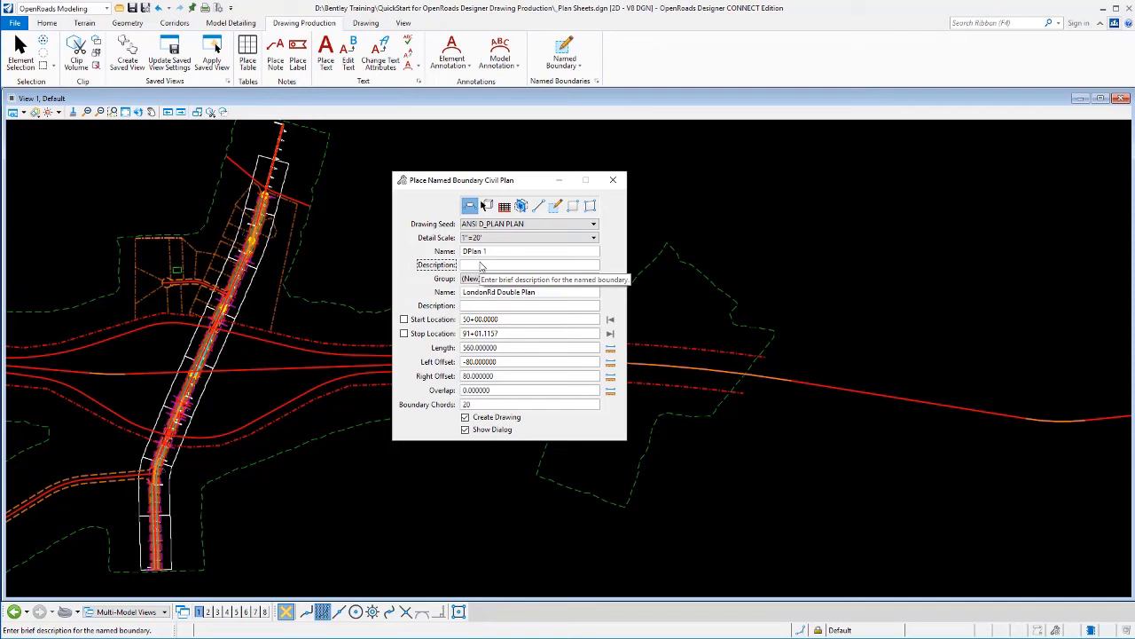
left_click(475, 434)
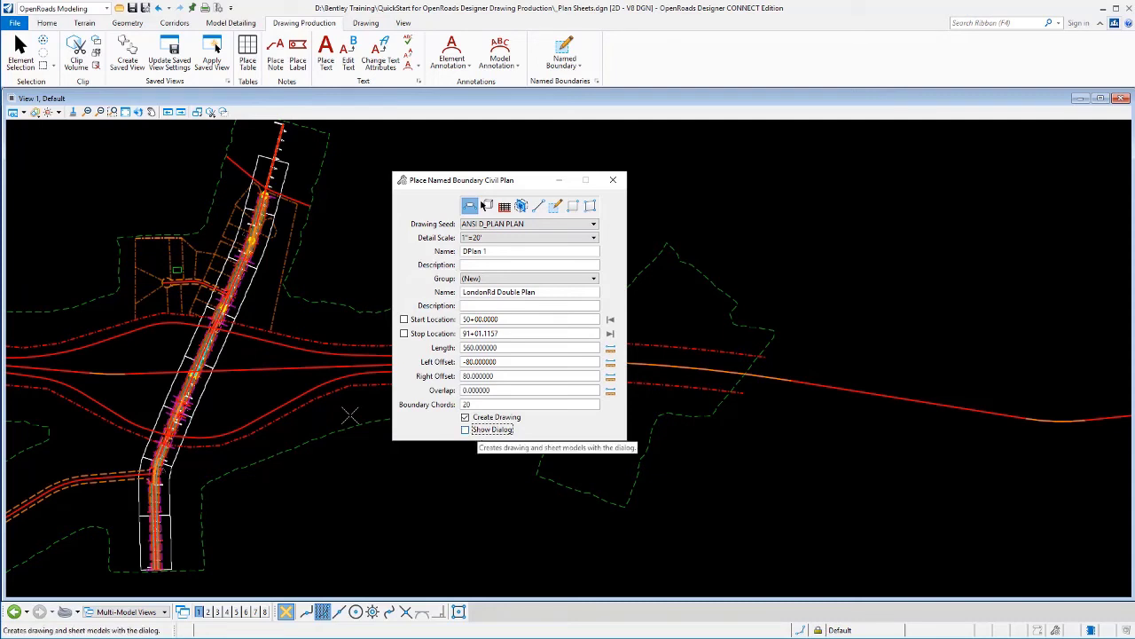
left_click(311, 380)
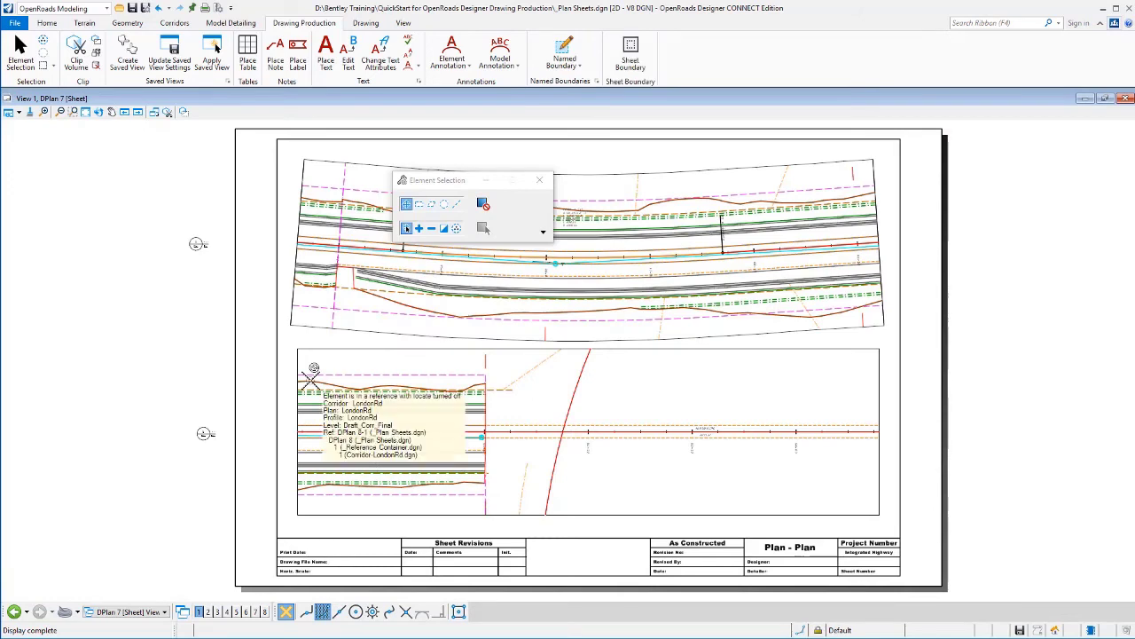
Switch the active view group to DPlan 1 [Sheet] Views, showing the two stacked plans.
left_click_drag(446, 182, 1014, 140)
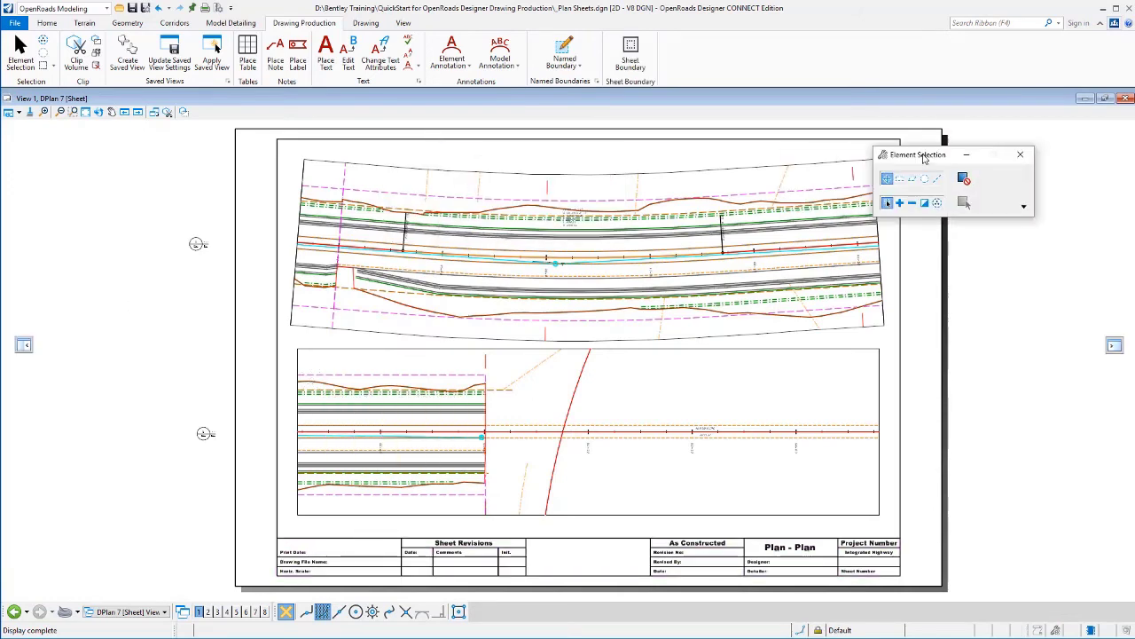
left_click(145, 614)
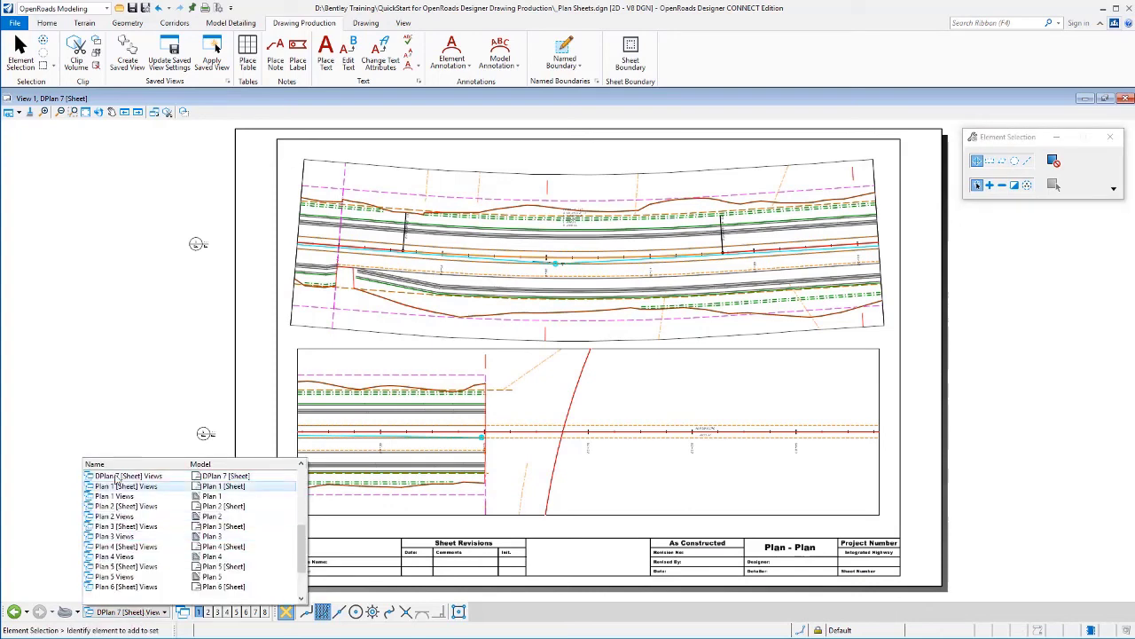
scroll(107, 479, "up", 3)
scroll(108, 480, "up", 1)
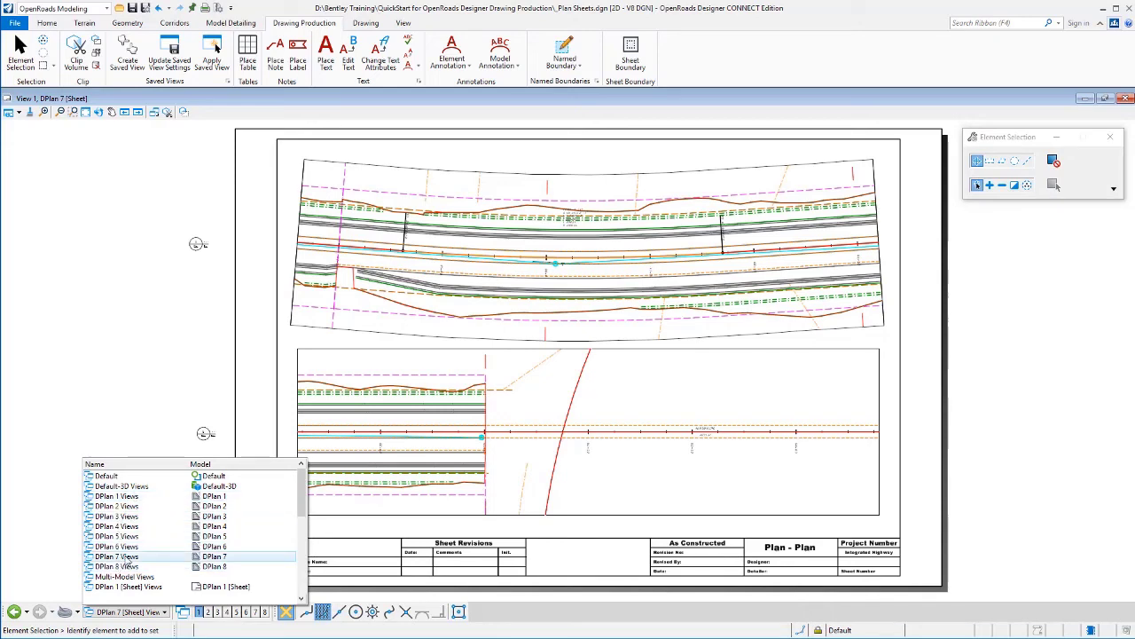
scroll(130, 524, "down", 3)
scroll(129, 501, "up", 3)
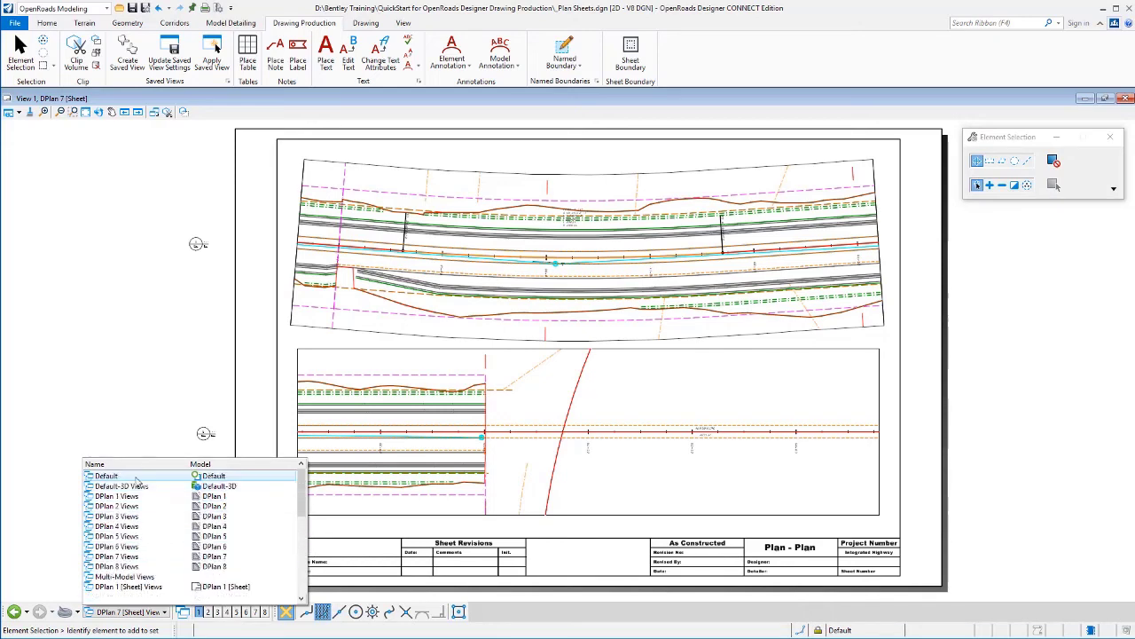
scroll(123, 547, "down", 1)
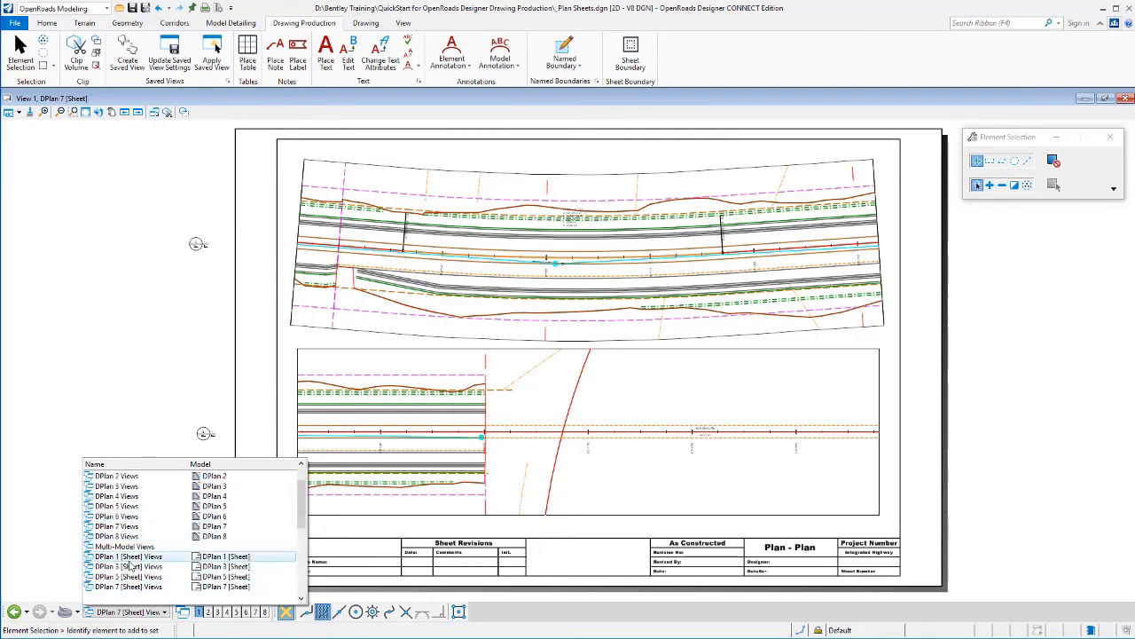
scroll(142, 503, "up", 1)
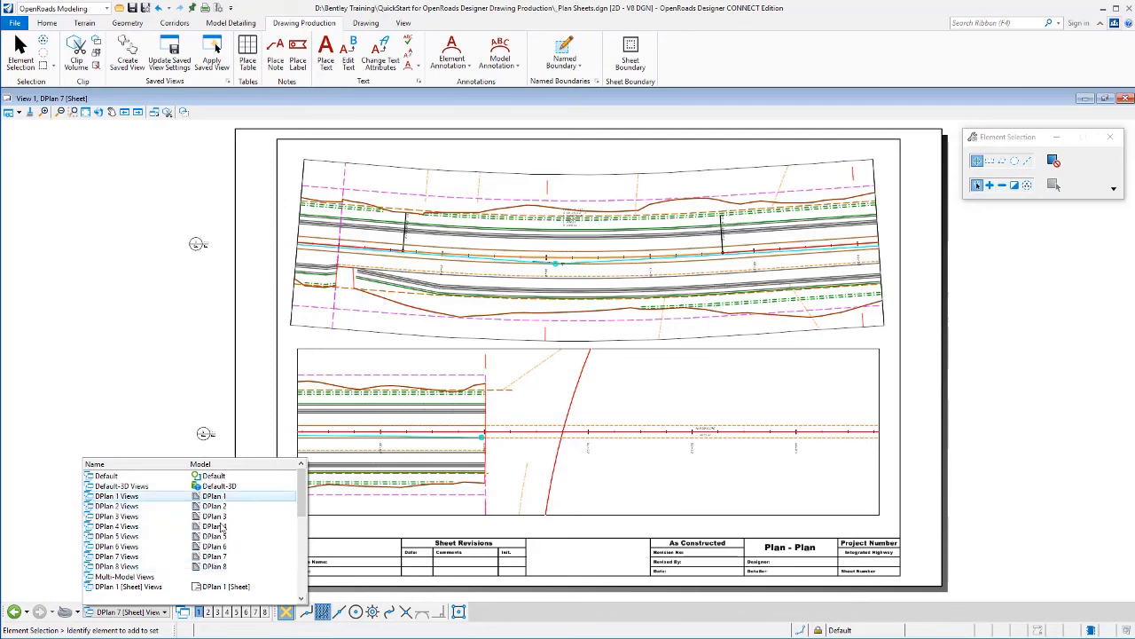
scroll(222, 541, "down", 4)
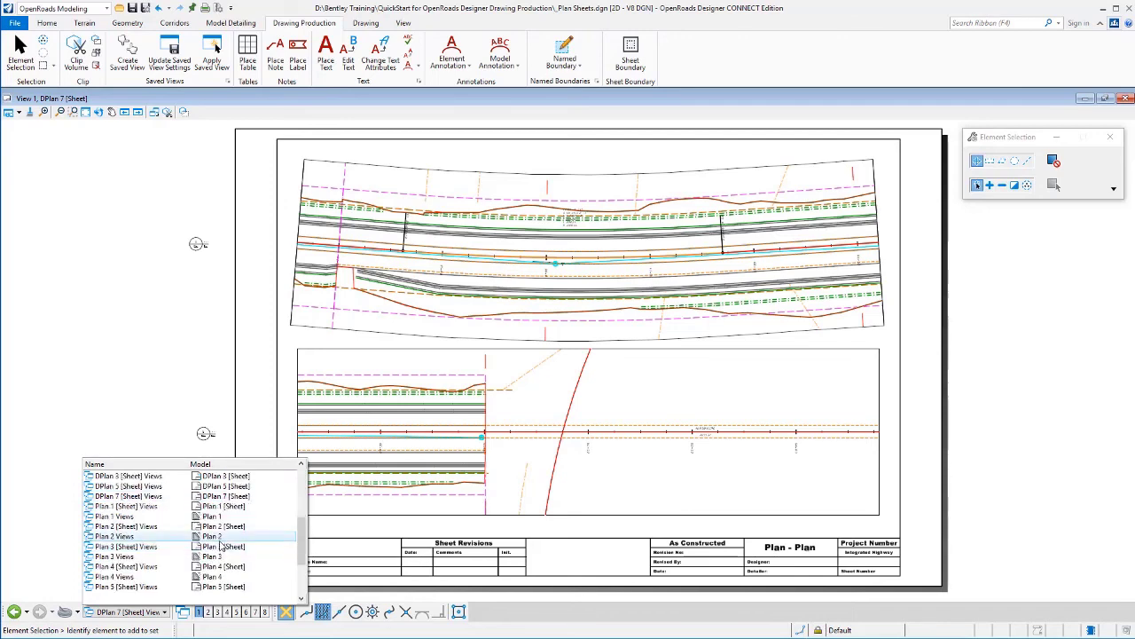
scroll(222, 546, "up", 1)
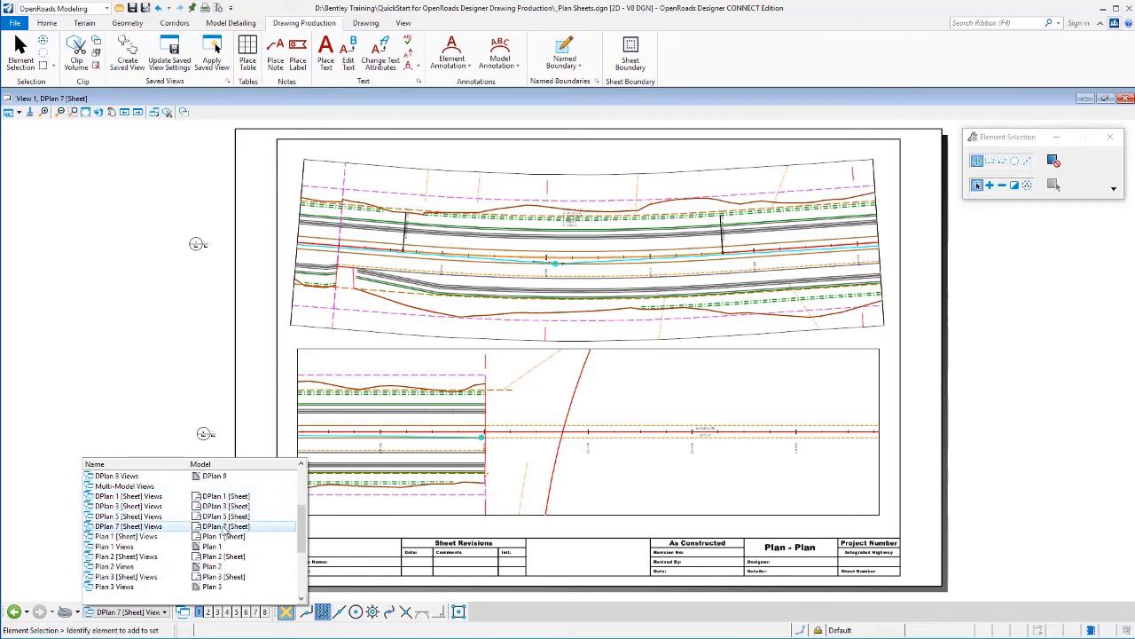
left_click(221, 496)
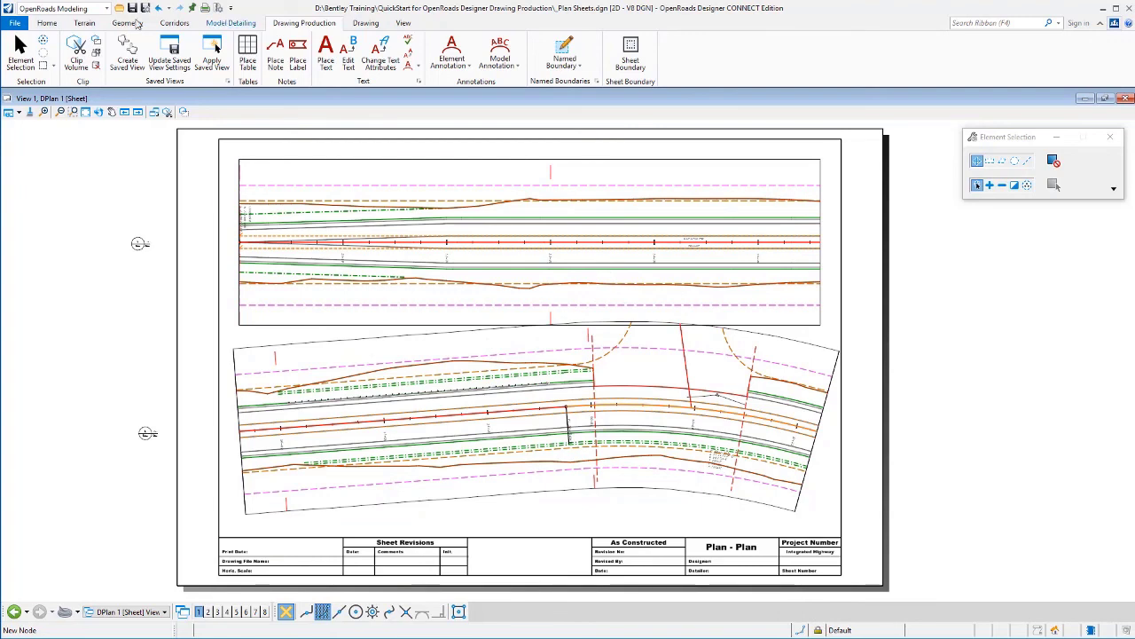
In Home > References, start Move on the second attachment (the lower plan).
left_click(56, 25)
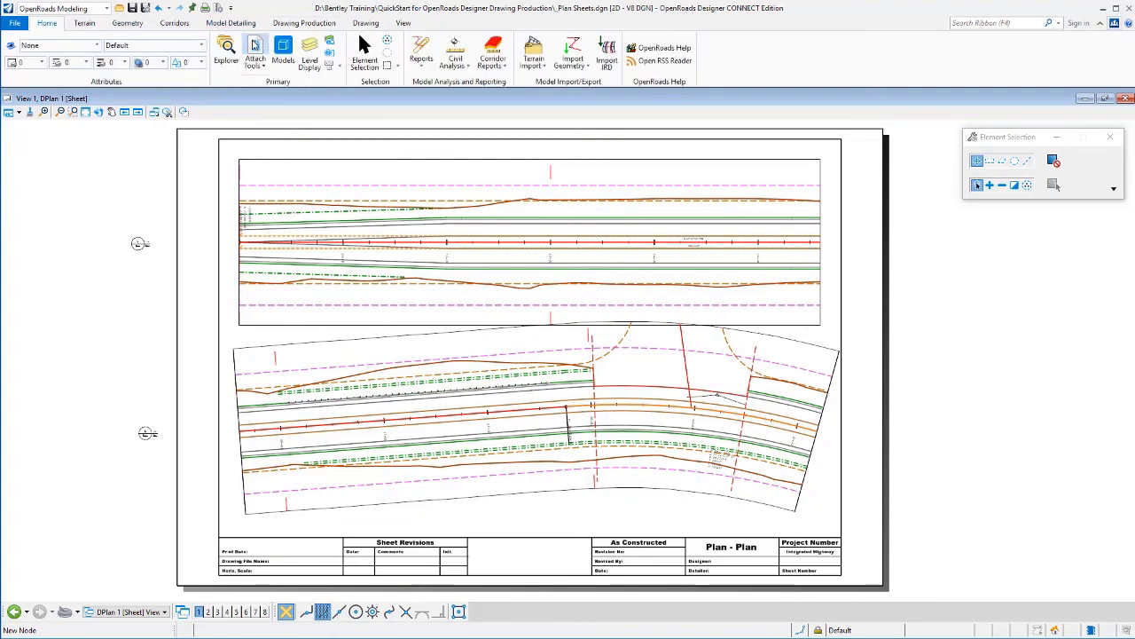
left_click(255, 49)
left_click(89, 188)
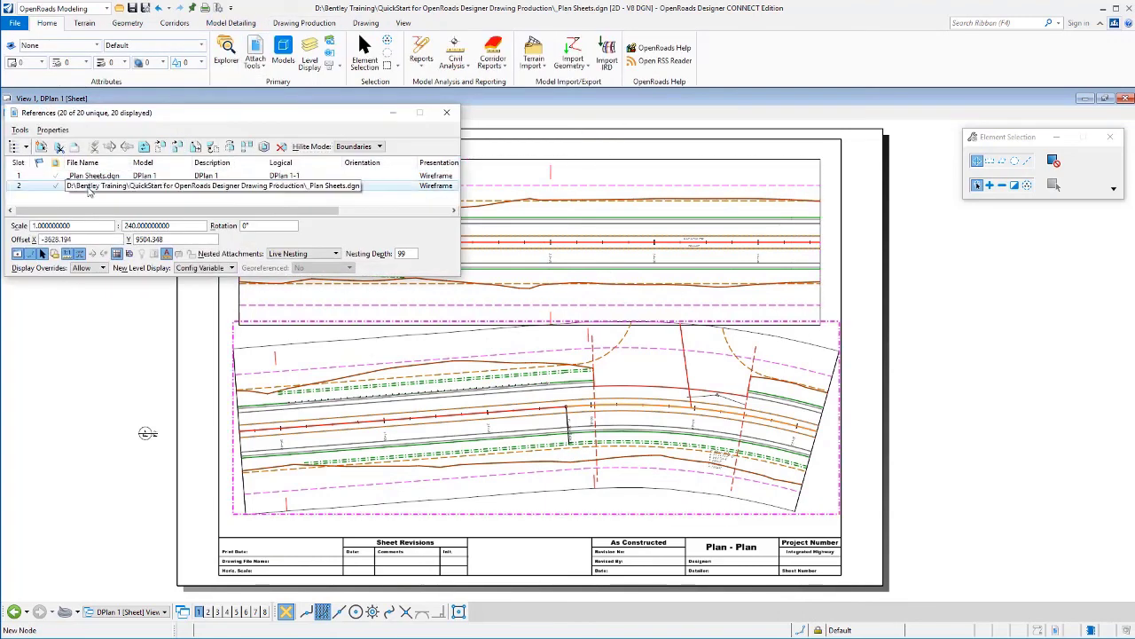
right_click(105, 184)
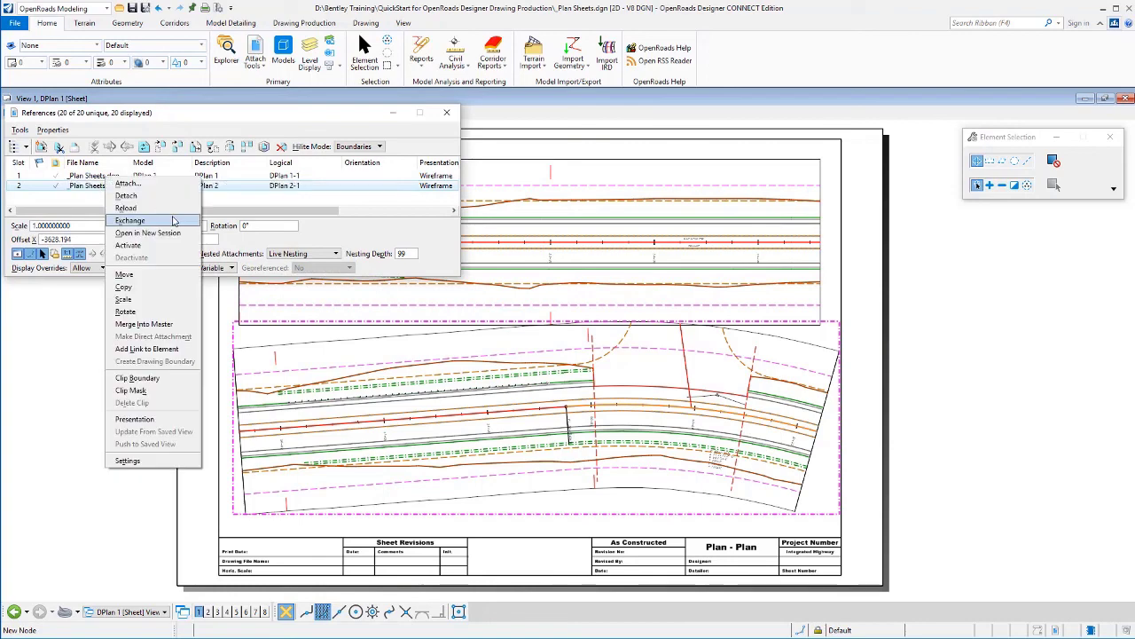
left_click(124, 274)
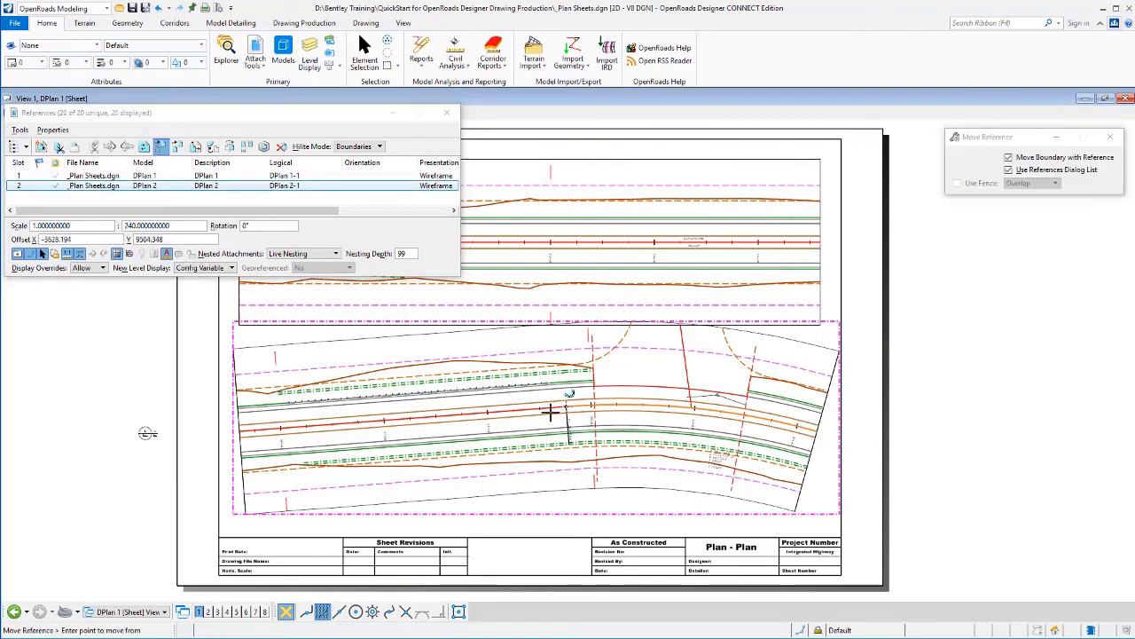
Shift the lower plan reference by picked points and close the References dialog.
left_click(549, 411)
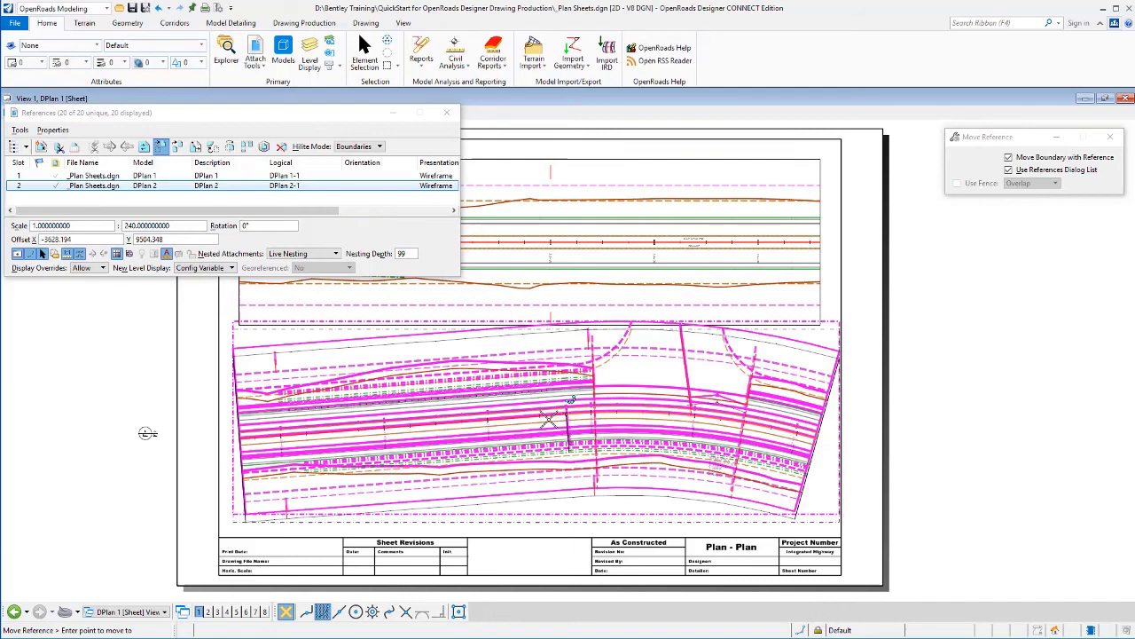
key("Escape")
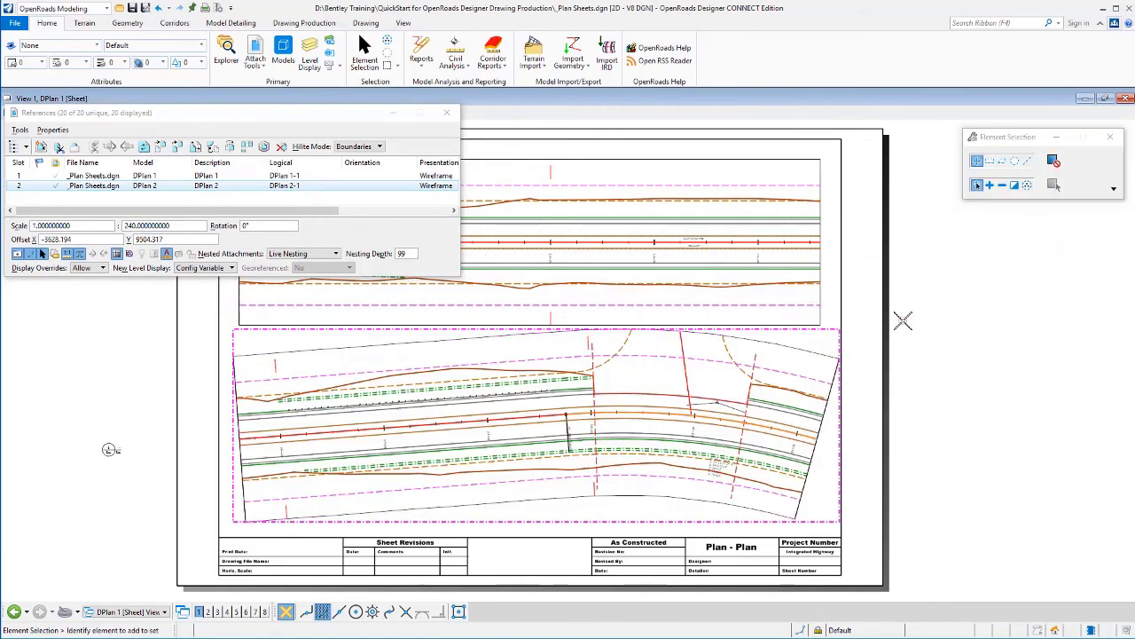
left_click(446, 113)
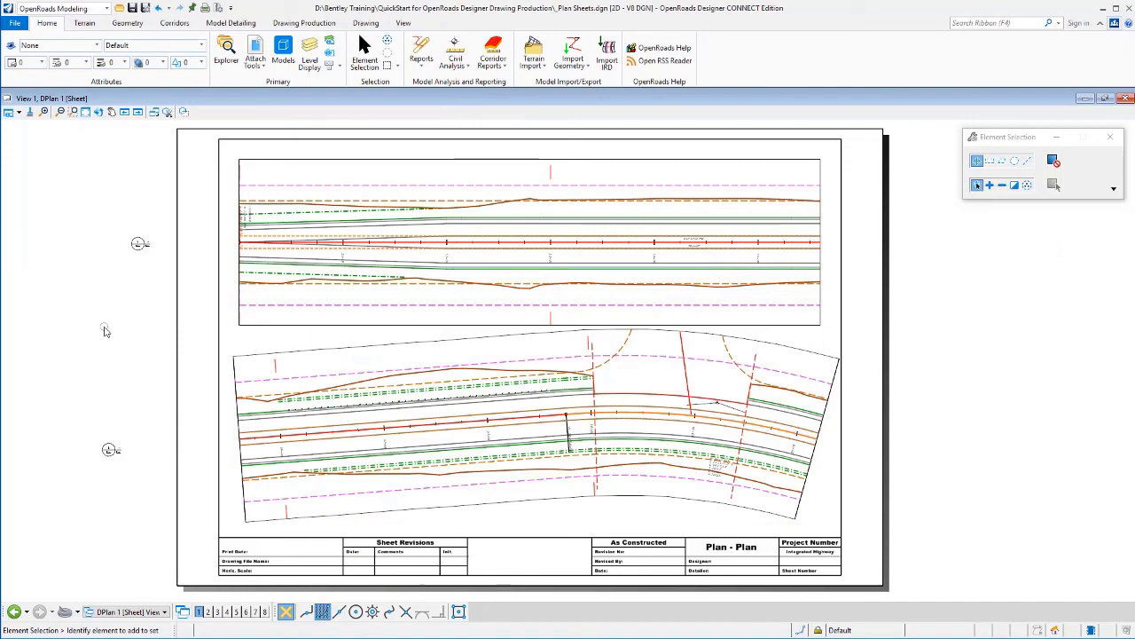